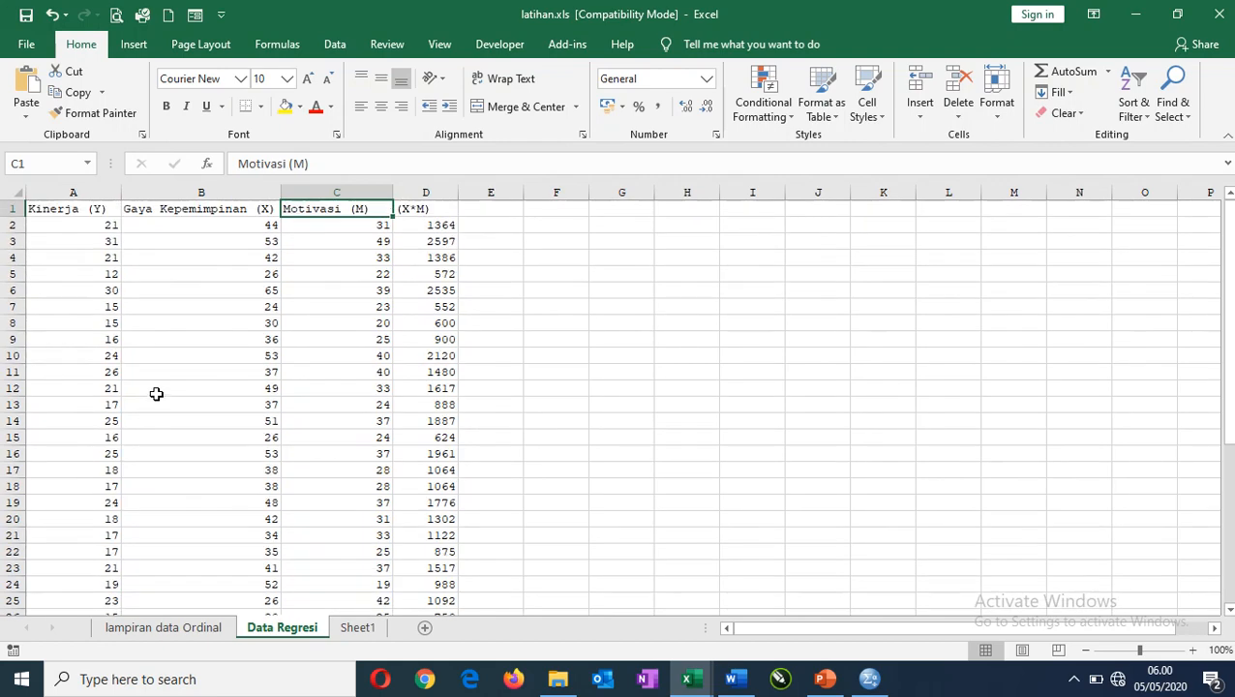
- Copy the Kinerja, Gaya Kepemimpinan and Motivasi values in A2:C41 and paste them into the first cell of the empty SPSS Data Editor dataset
drag(96, 224, 361, 552)
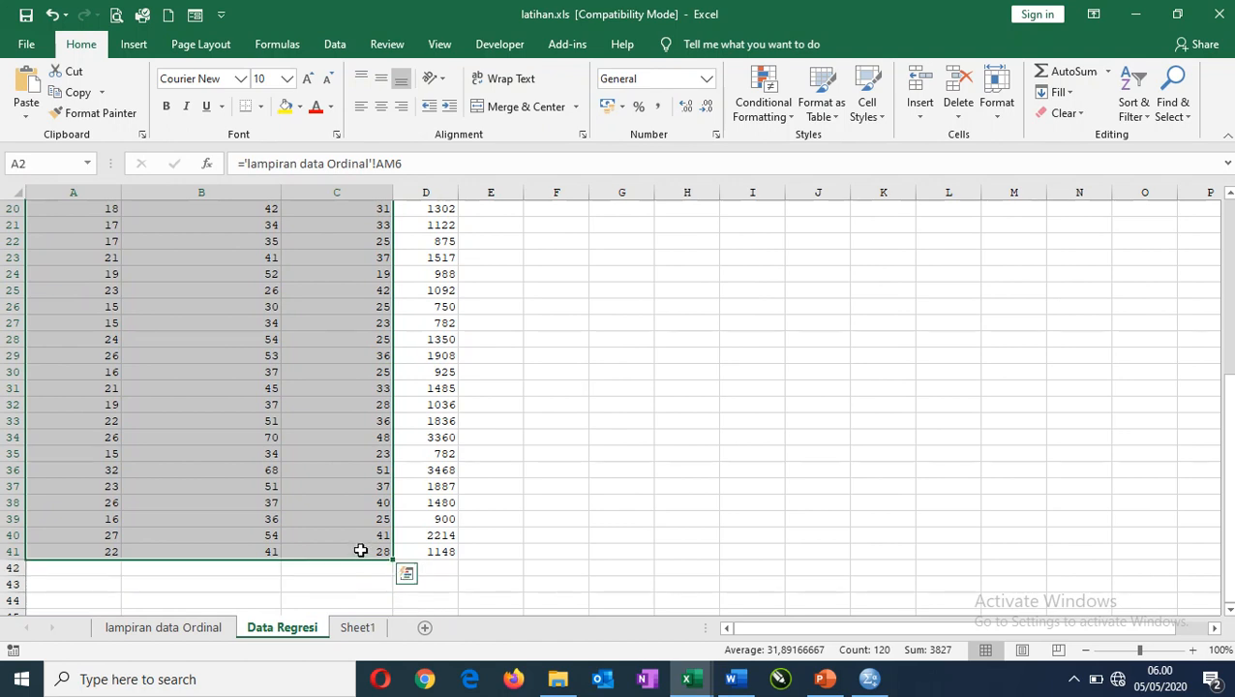
key(ctrl+c)
click(870, 680)
click(109, 140)
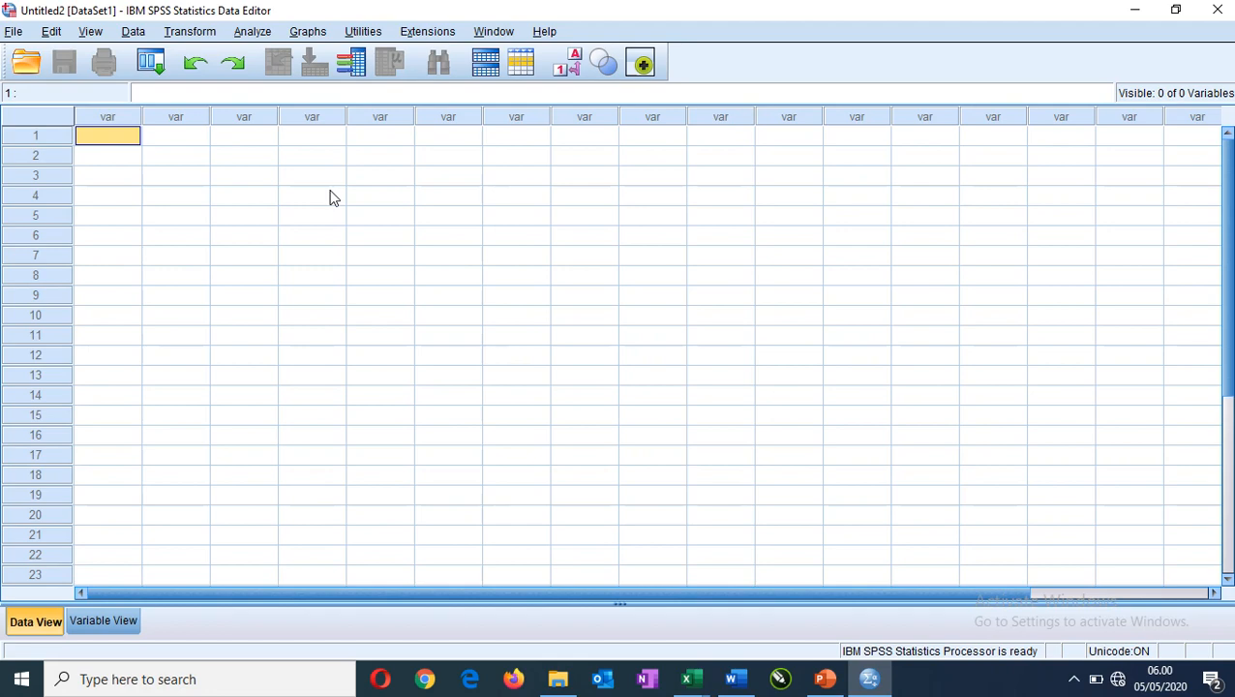
key(ctrl+v)
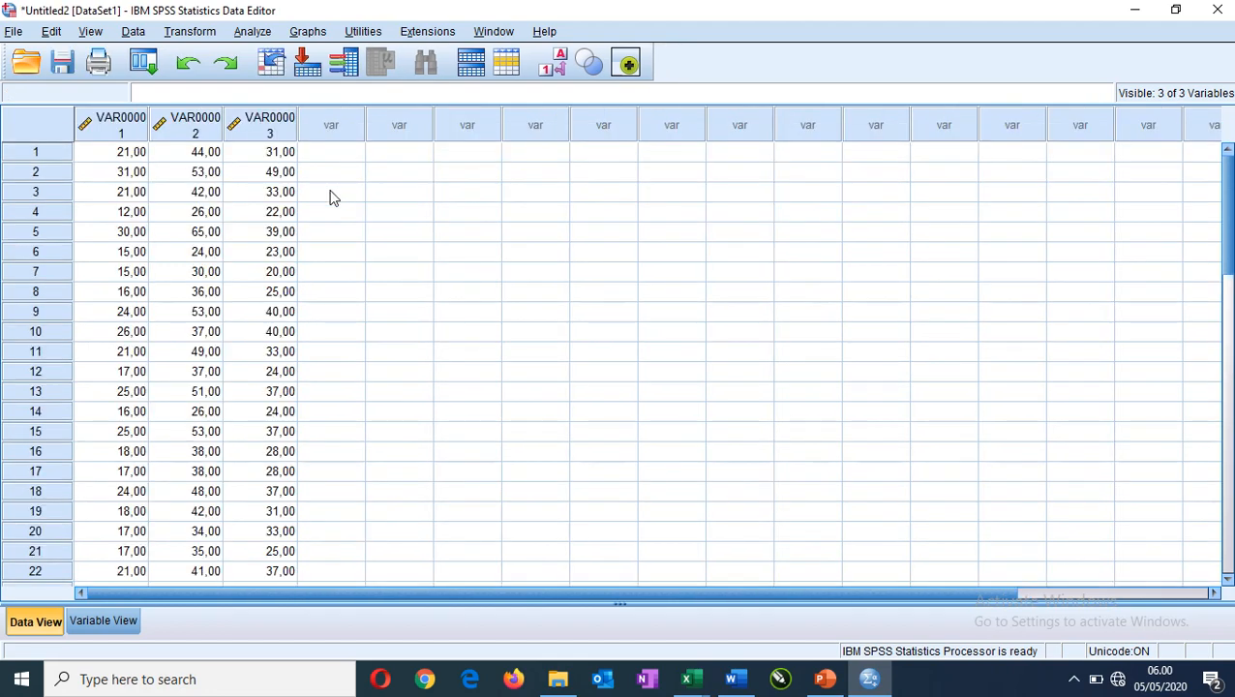
- Rename the three pasted variables, in order, as Y, X1 and X2
click(101, 621)
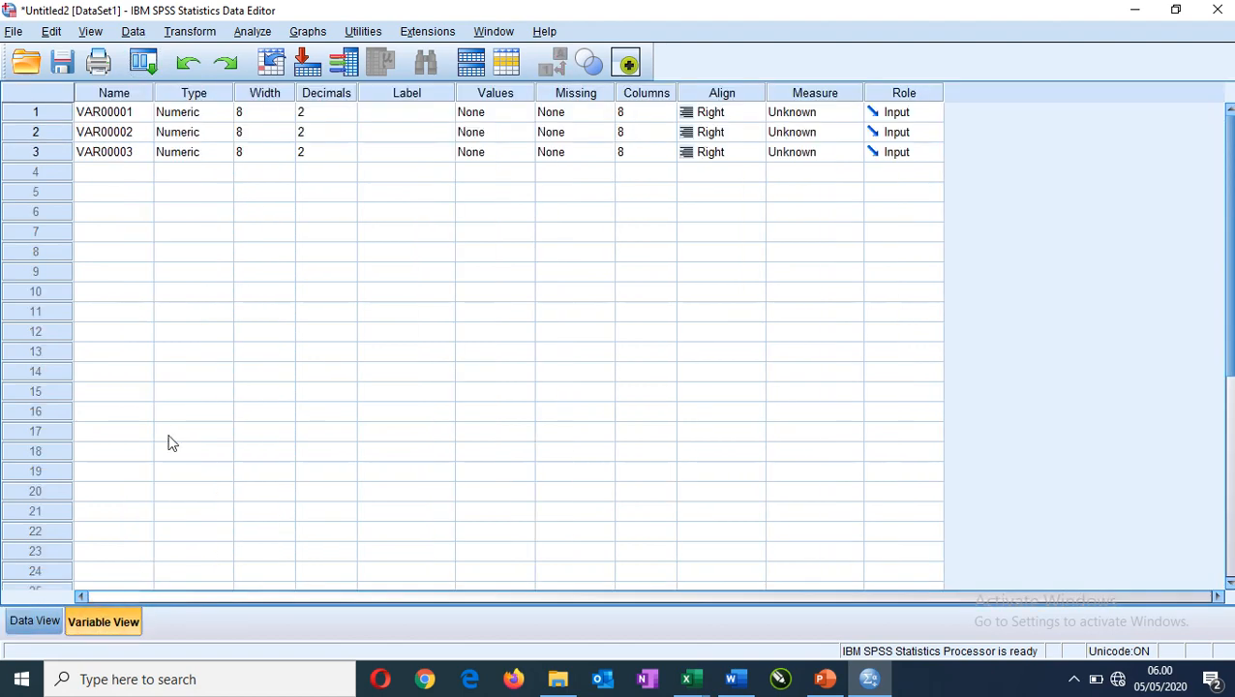
click(127, 117)
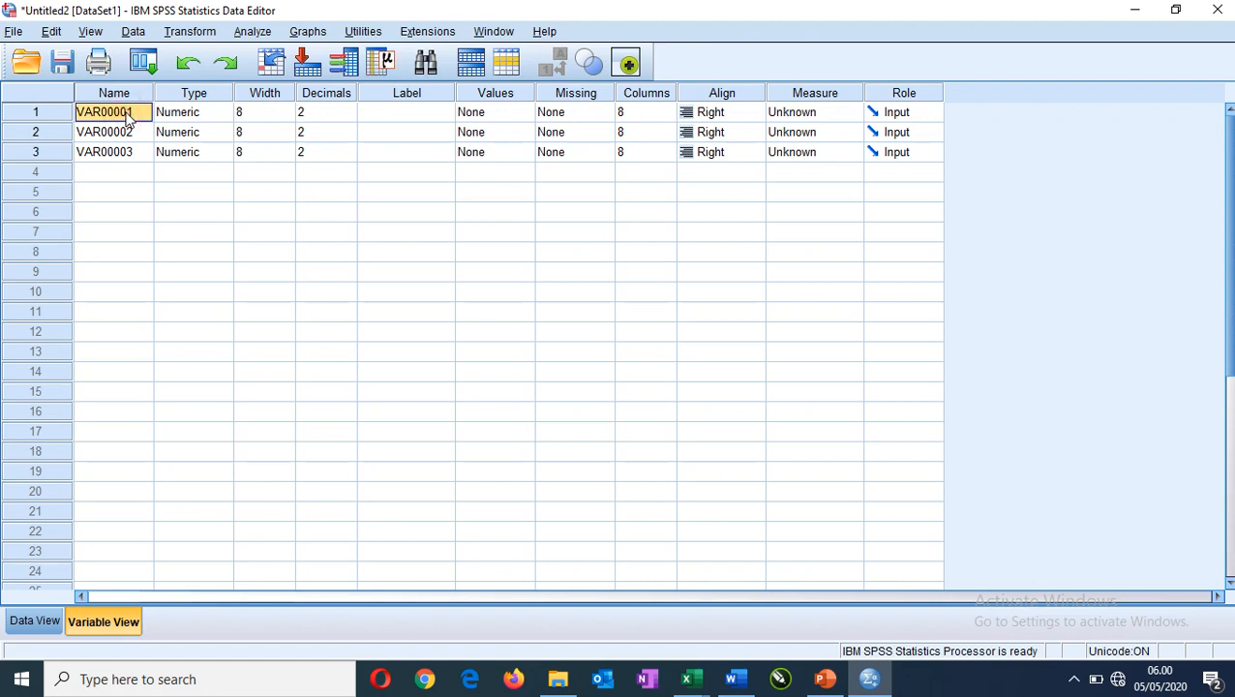
click(128, 113)
text(Y)
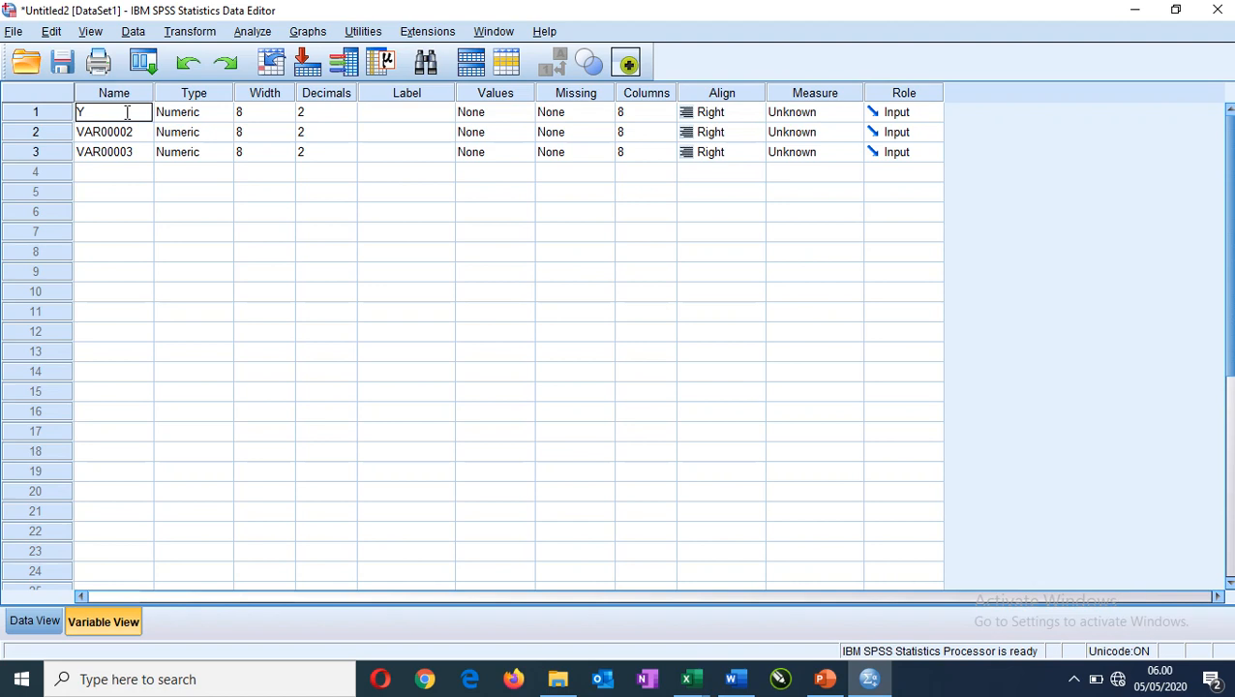
key(Return)
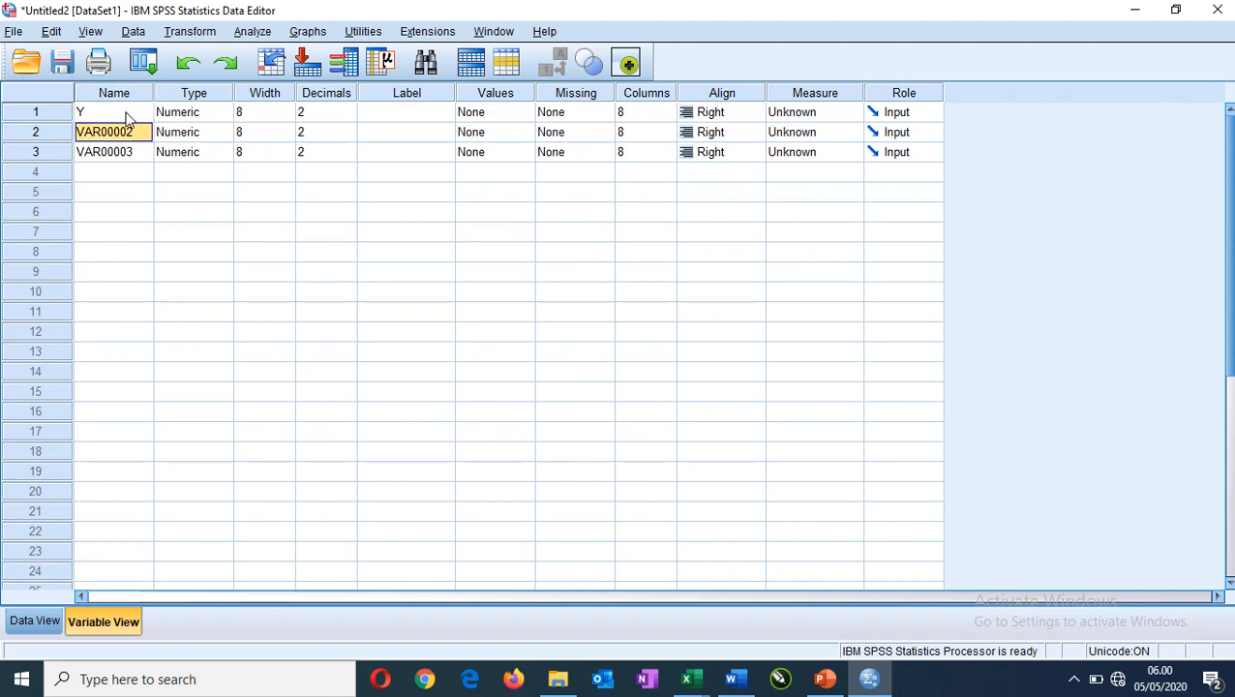
text(X1)
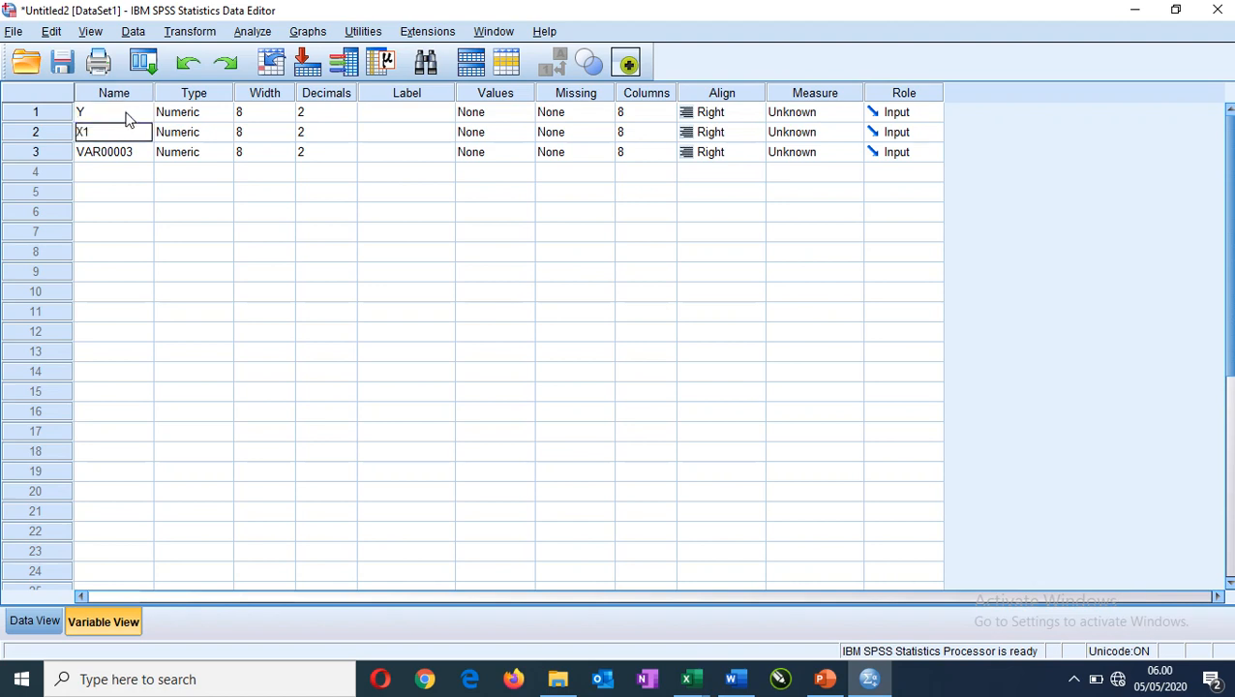
key(Return)
text(X2)
key(Tab)
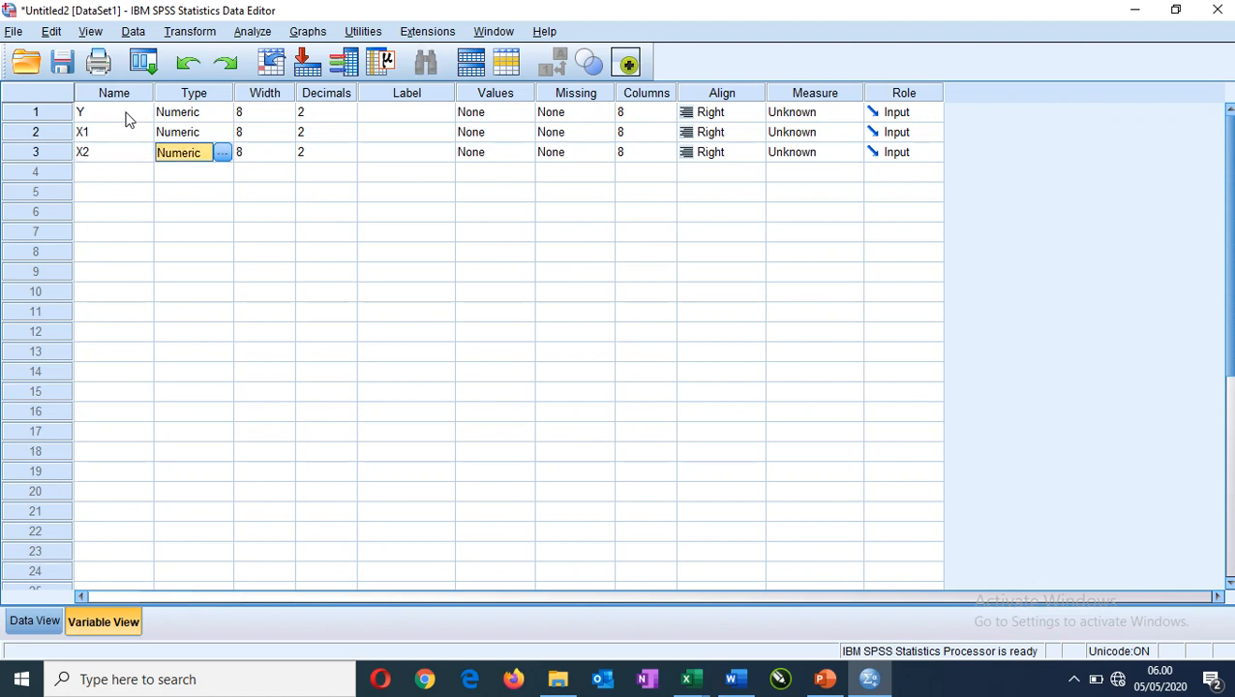
- Set the number of decimals to 0 for the variables X2, X1 and Y
key(Tab)
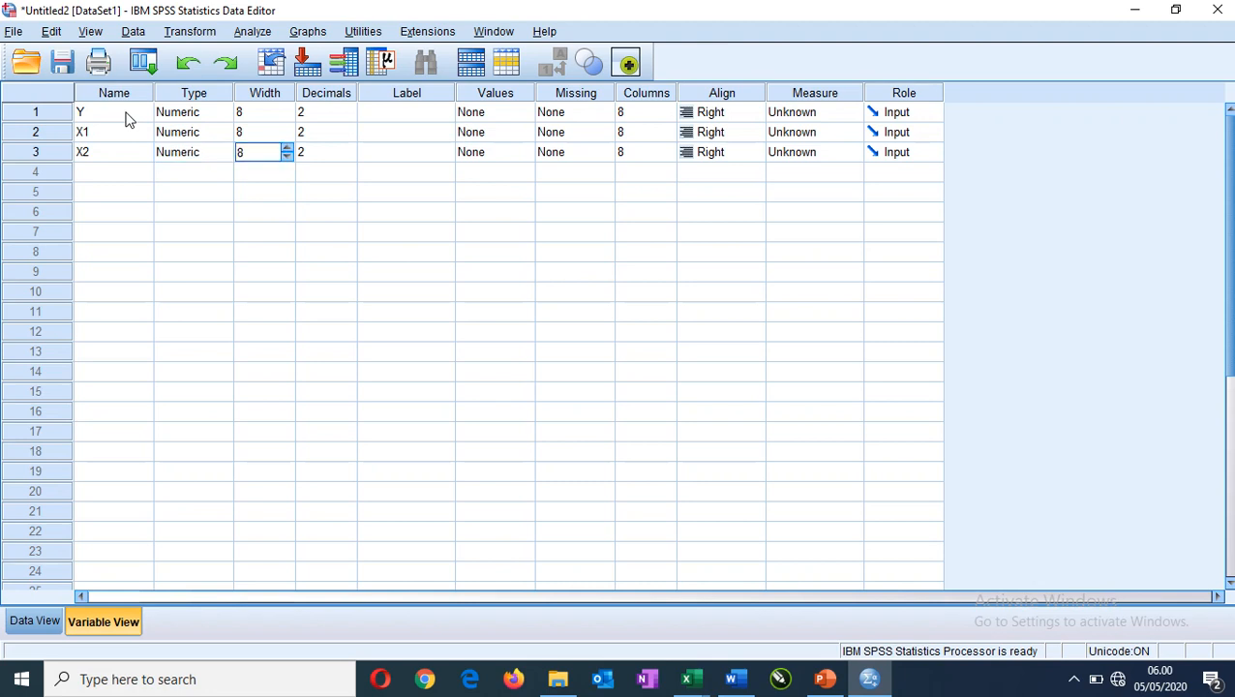
key(Tab)
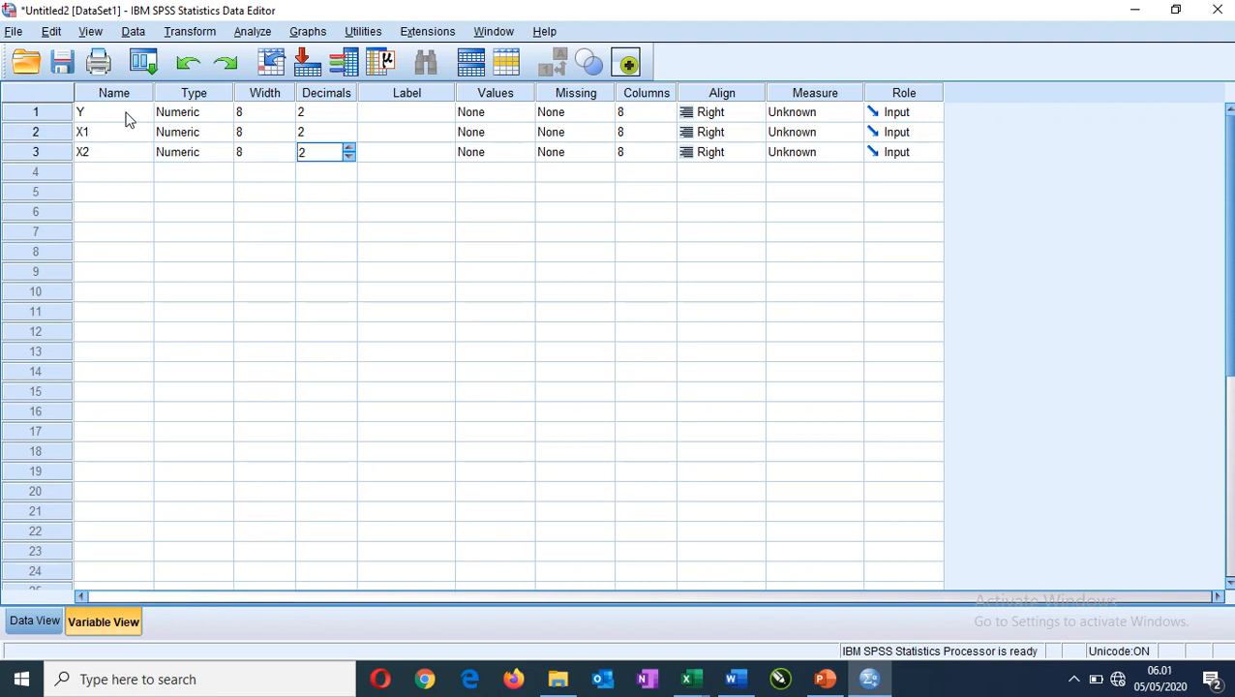
text(0)
key(Up)
text(0)
key(Up)
text(0)
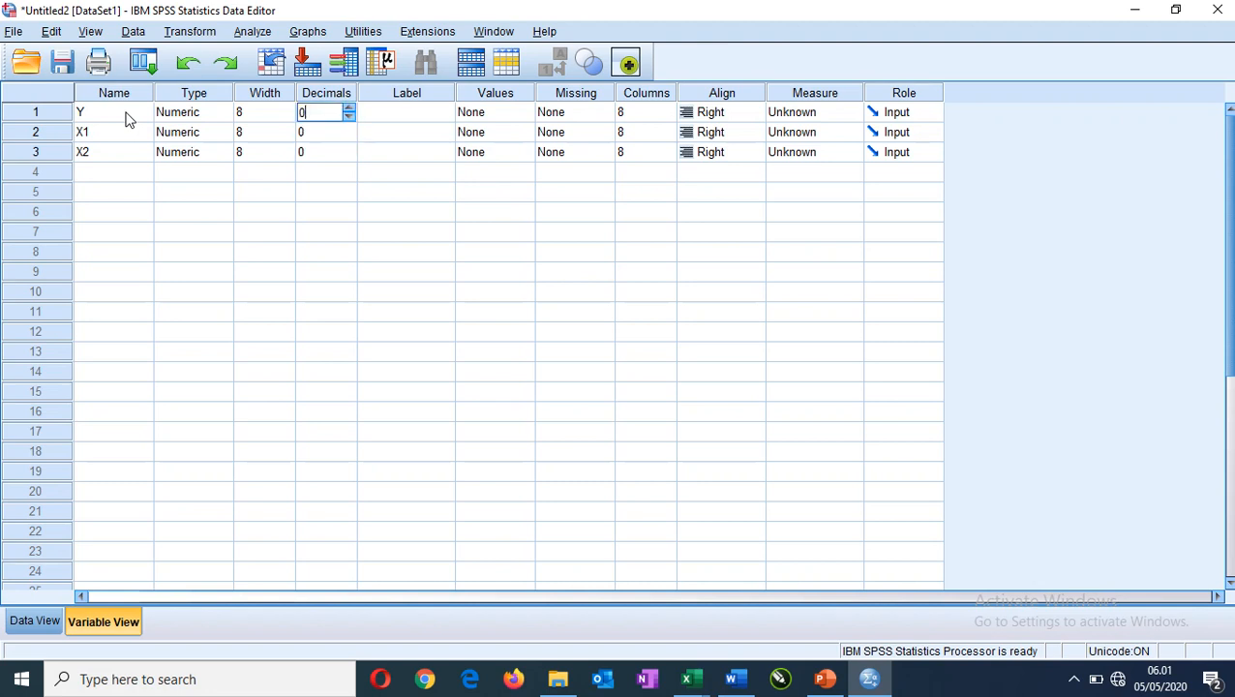
key(Down)
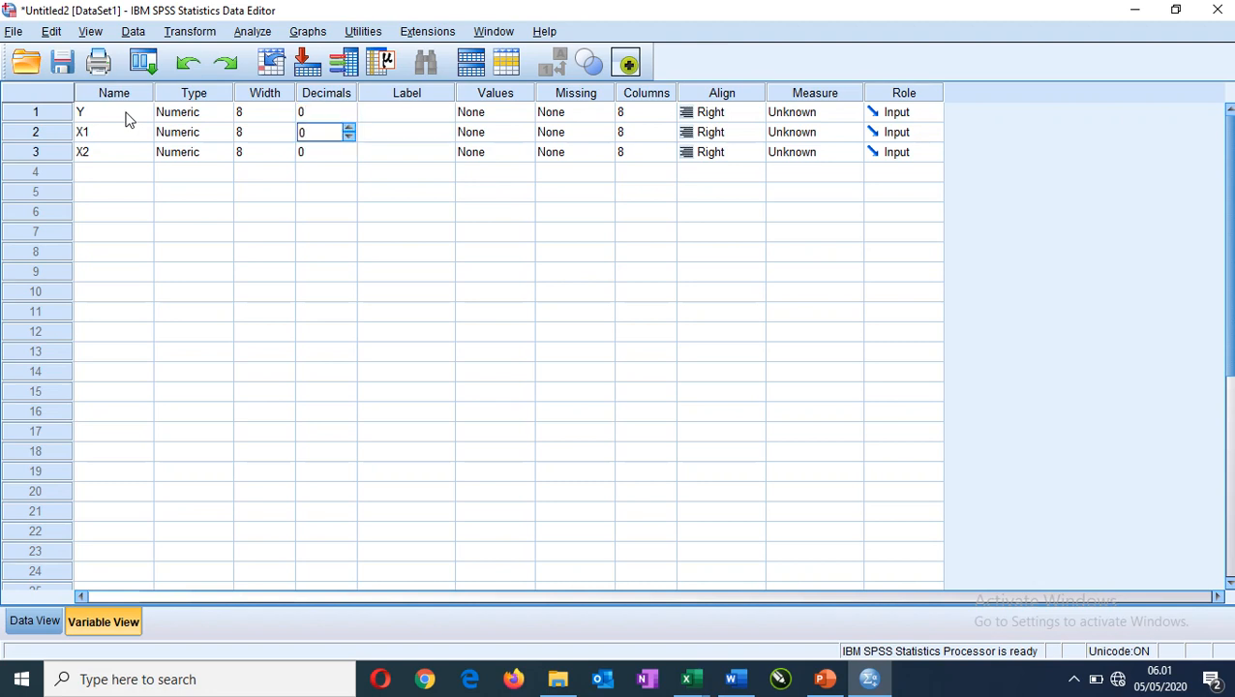
- Give the variable Y the label "Kinerja Karyawan"
key(Tab)
key(Up)
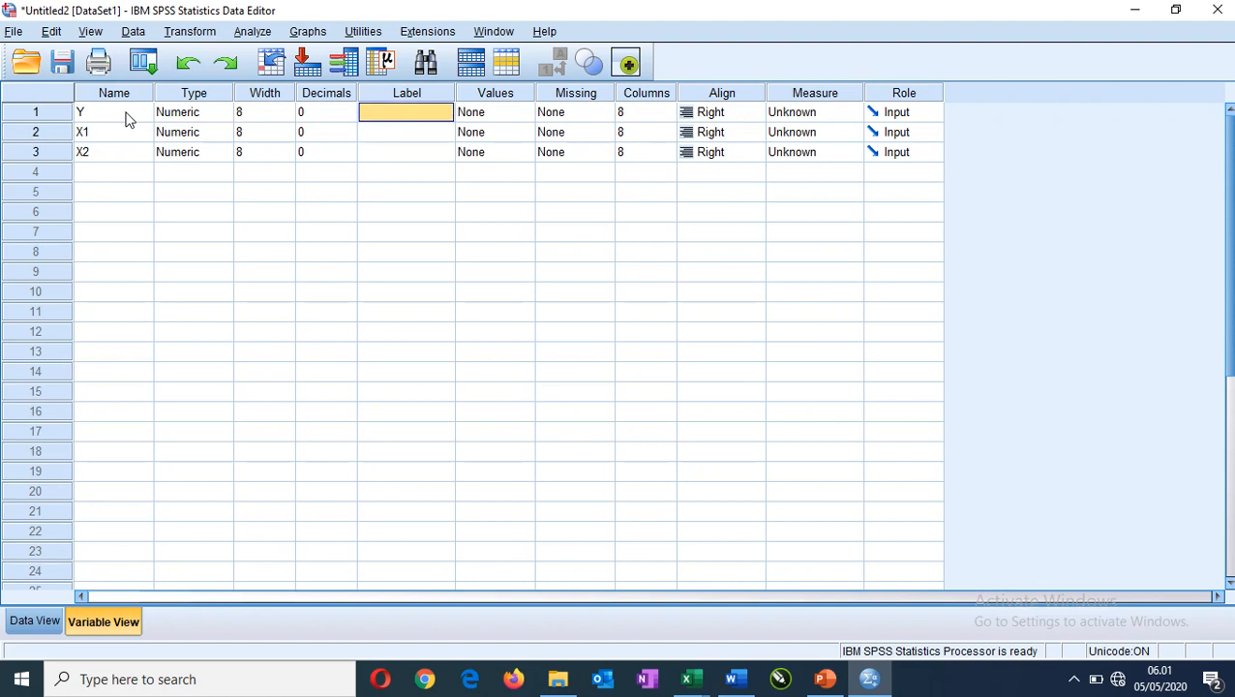
text(kINERJA)
key(BackSpace)
key(BackSpace)
key(BackSpace)
key(BackSpace)
key(BackSpace)
key(BackSpace)
key(BackSpace)
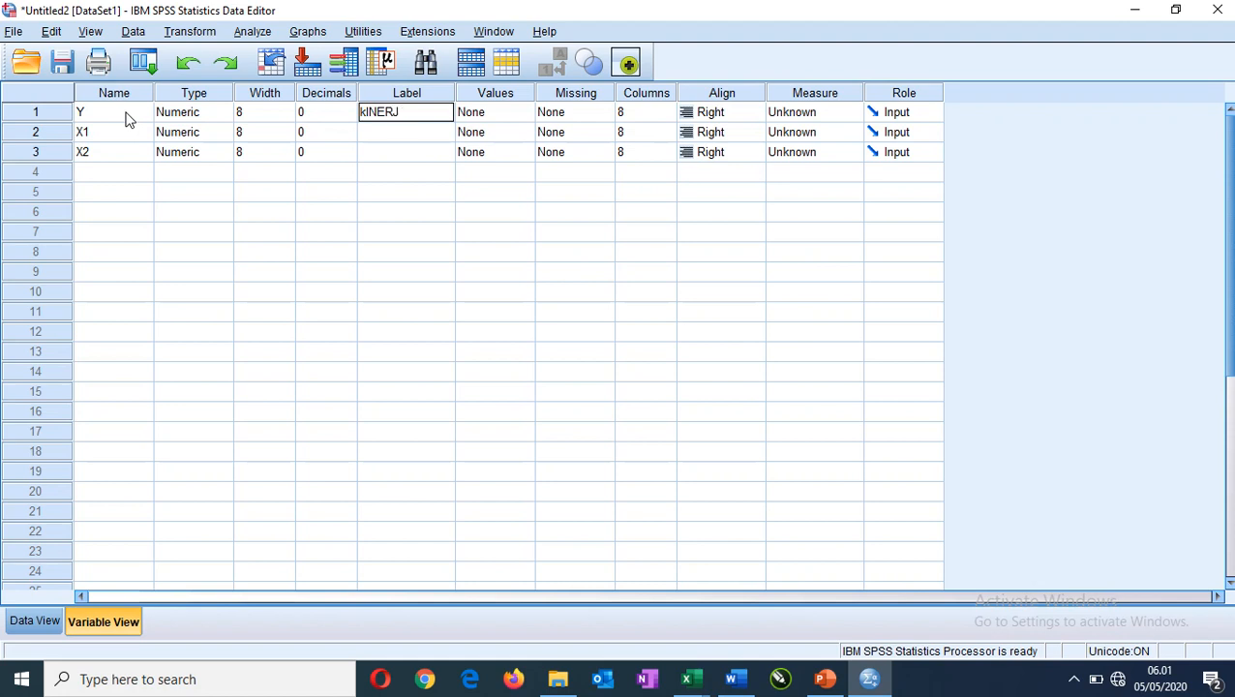
text(Kinerja Karyawan)
key(Return)
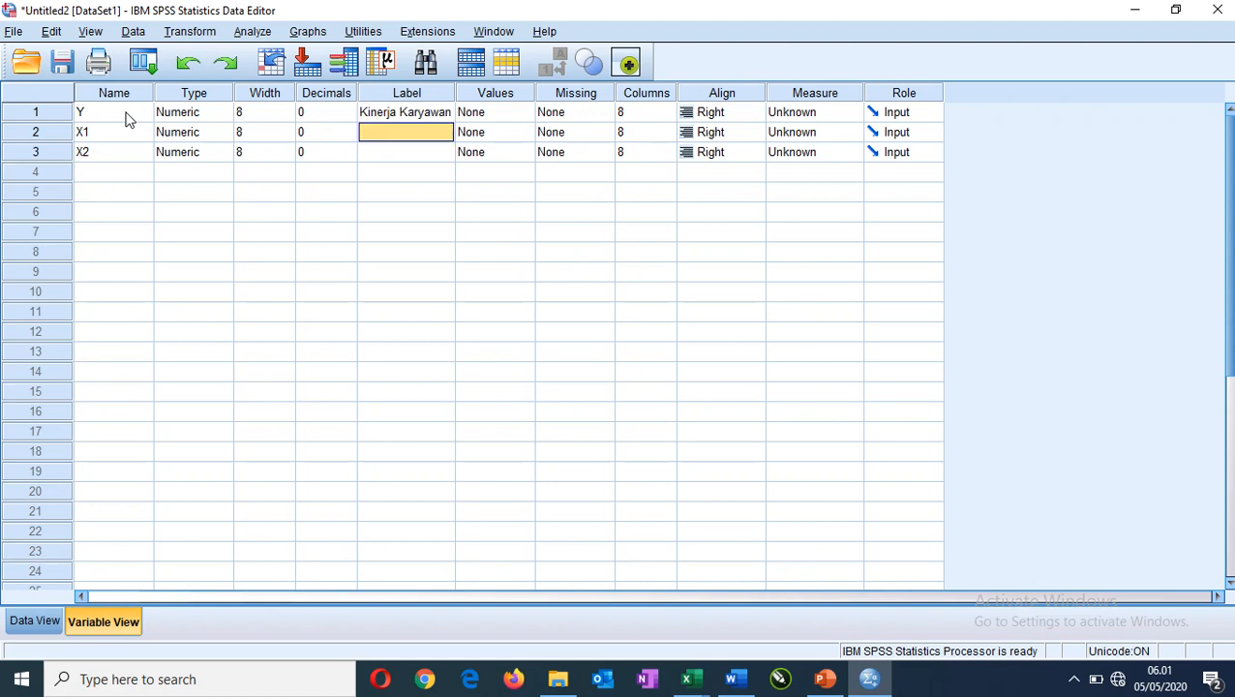
- Label the variable X1 "Gaya Kepemimpinan" and the variable X2 "Motivasi Kerja"
text(G)
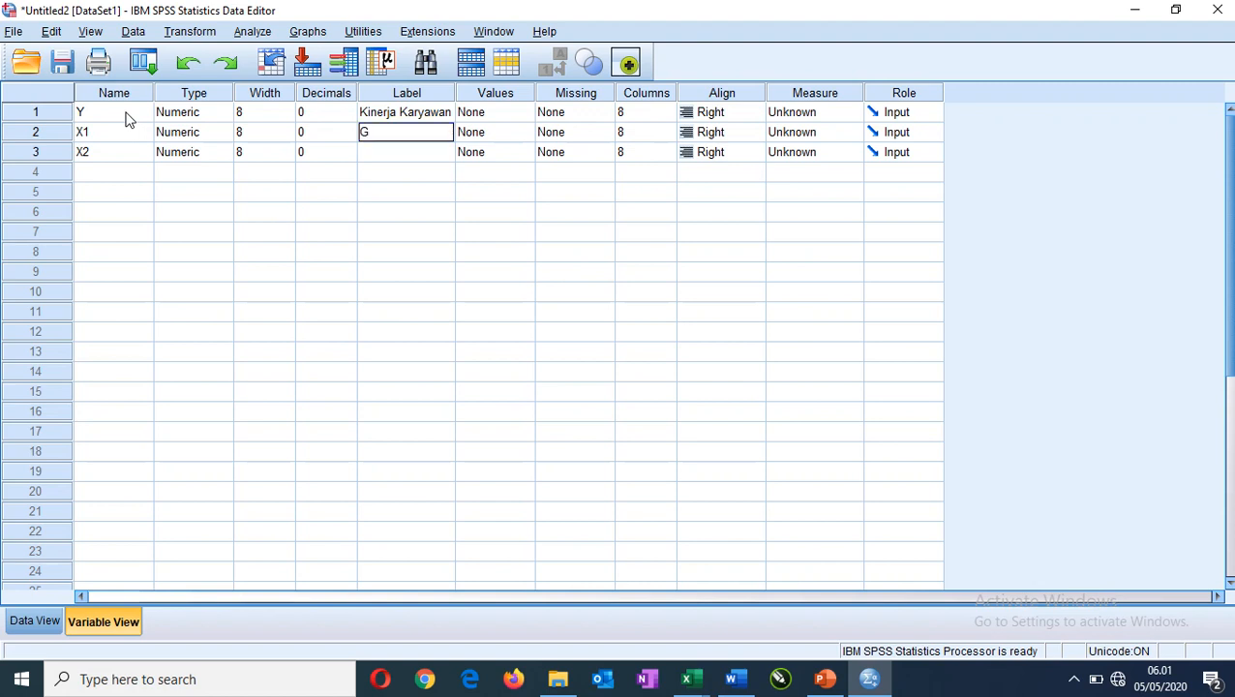
text(aya Kepemimpinan)
key(Return)
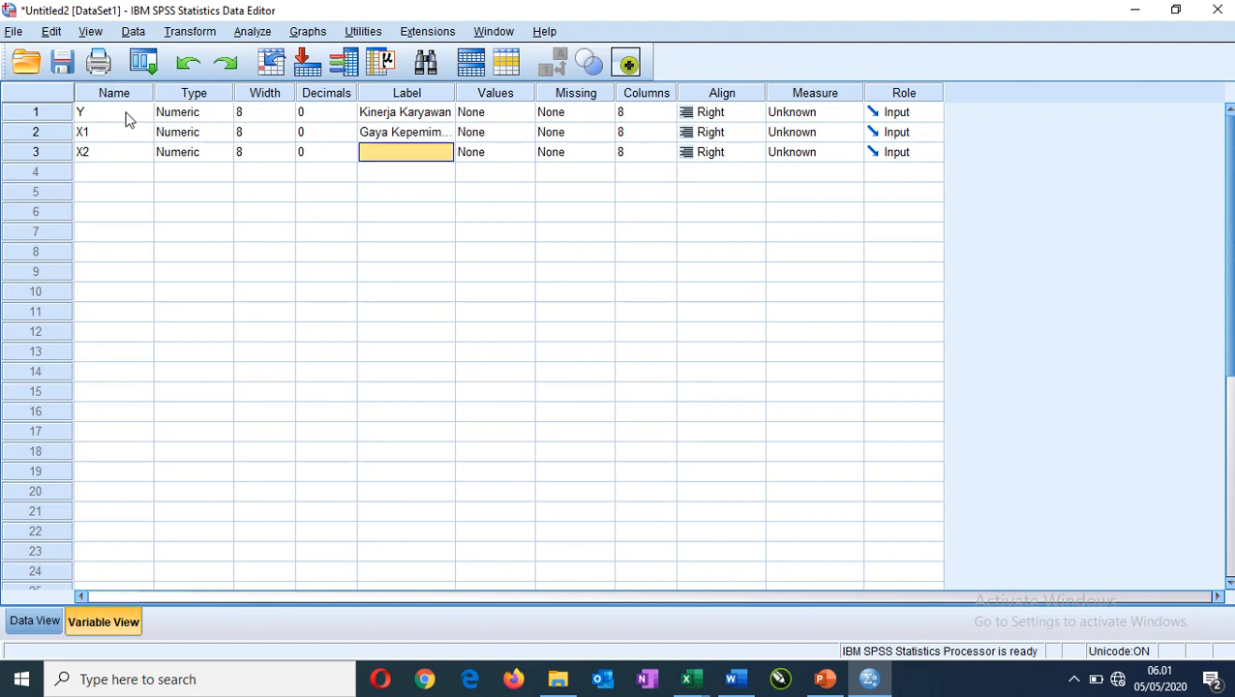
text(Moti)
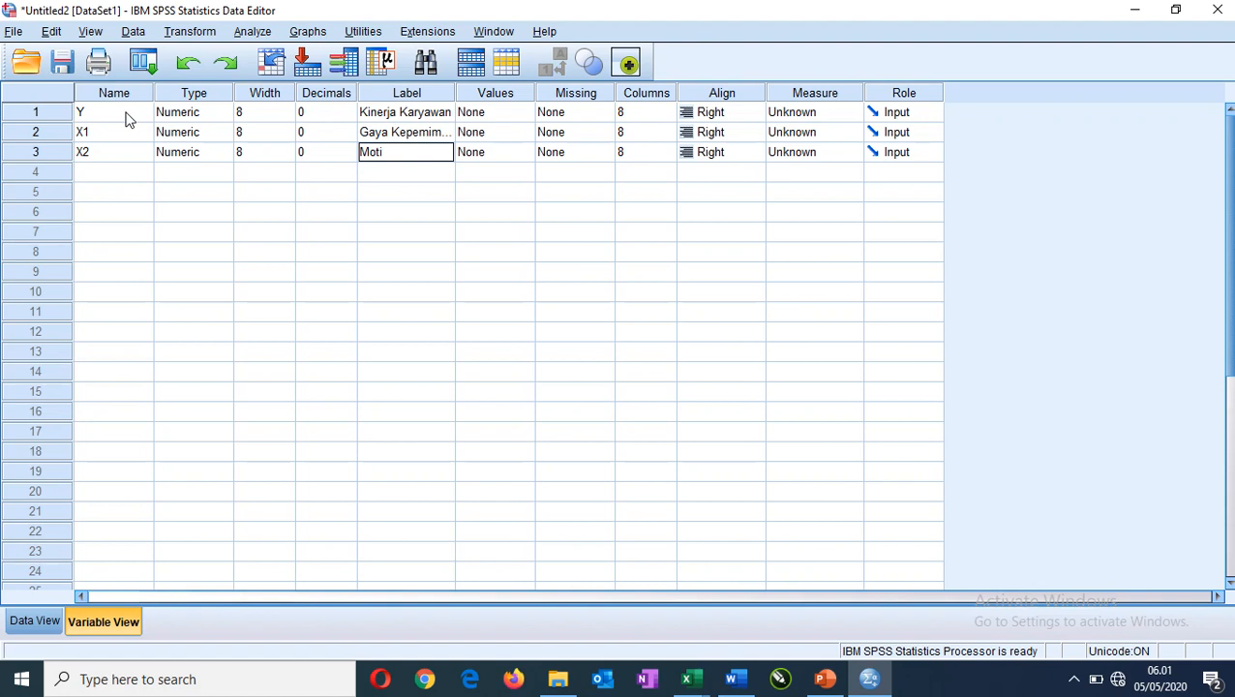
text(vasi Kerja)
- Set the measurement level of X2, X1 and Y to Scale
key(Tab)
key(Tab)
key(Tab)
key(Tab)
key(Tab)
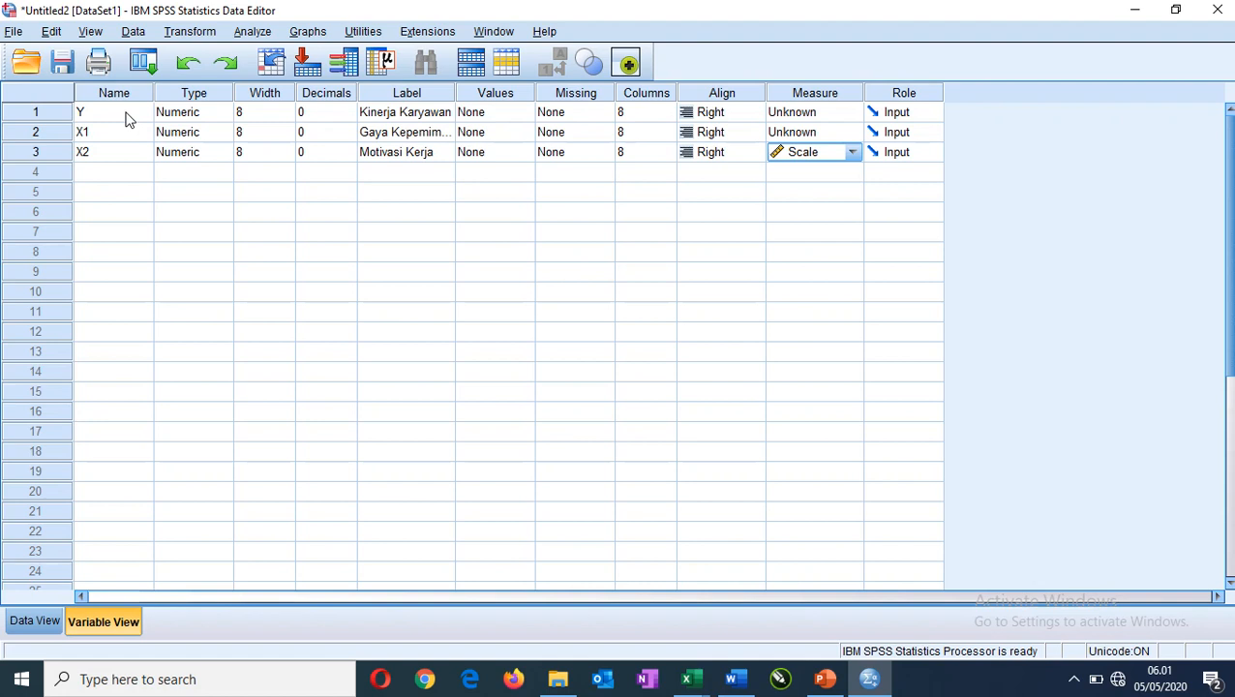
key(Up)
key(Up)
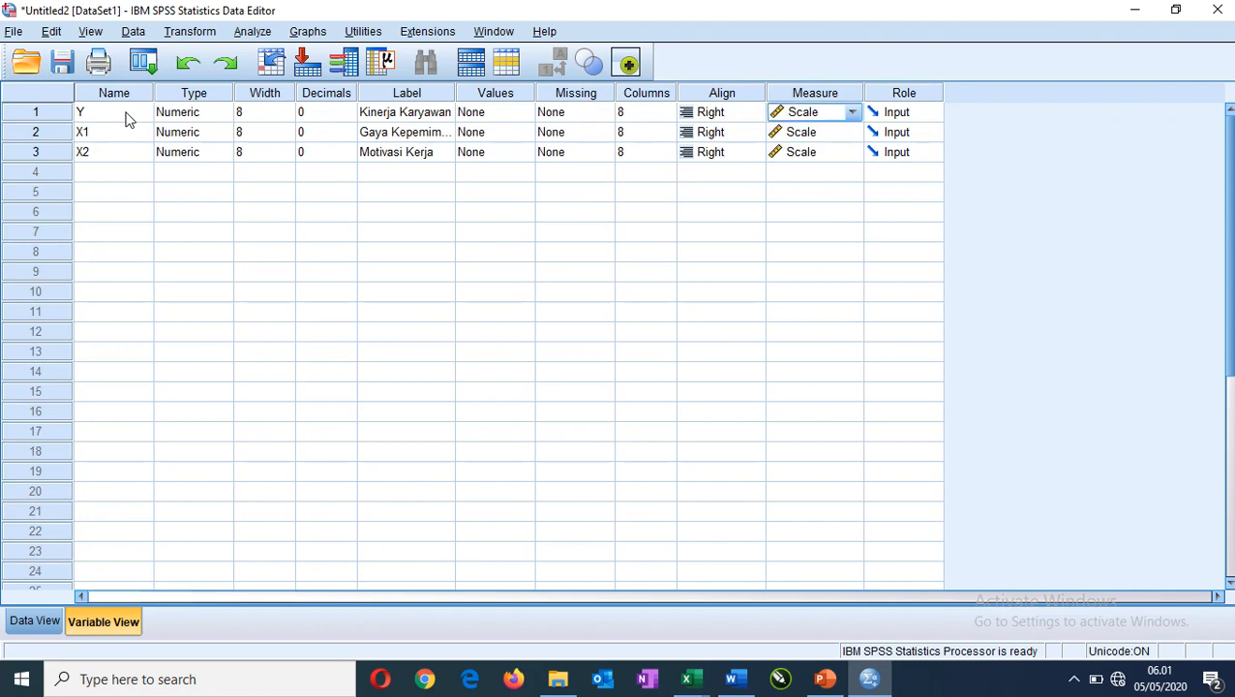
- Set up an Explore analysis with Kinerja Karyawan, Gaya Kepemimpinan and Motivasi Kerja as the dependent variables
click(33, 622)
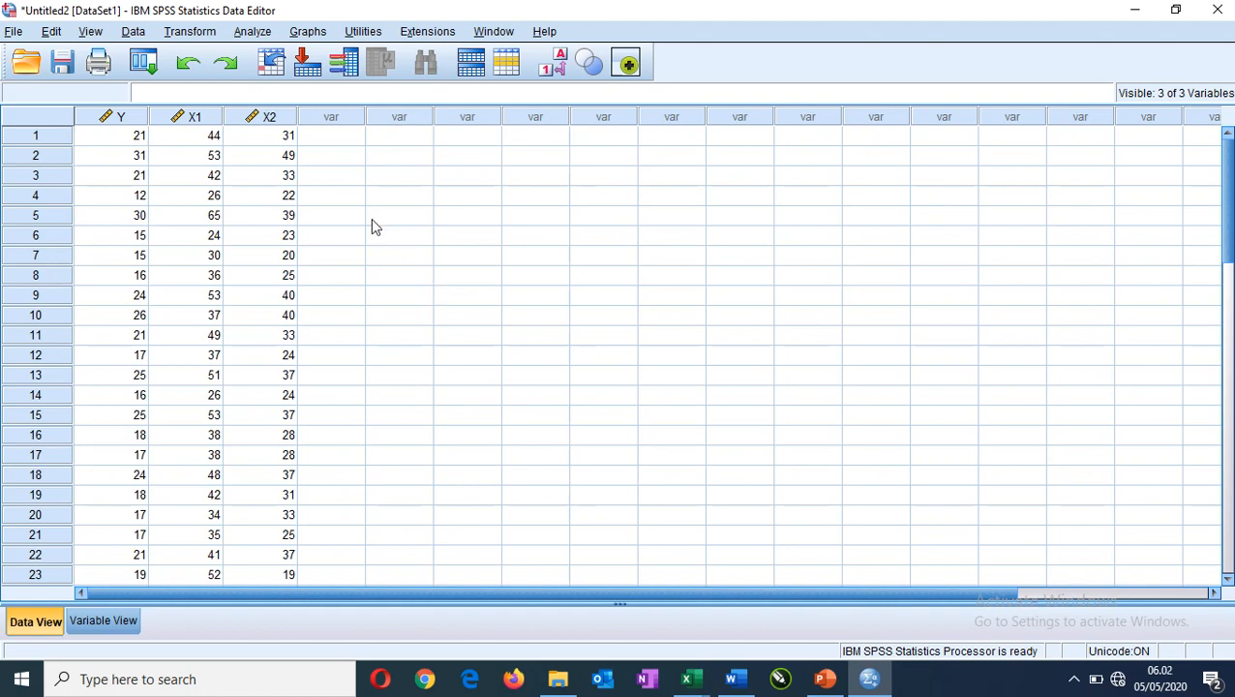
click(251, 32)
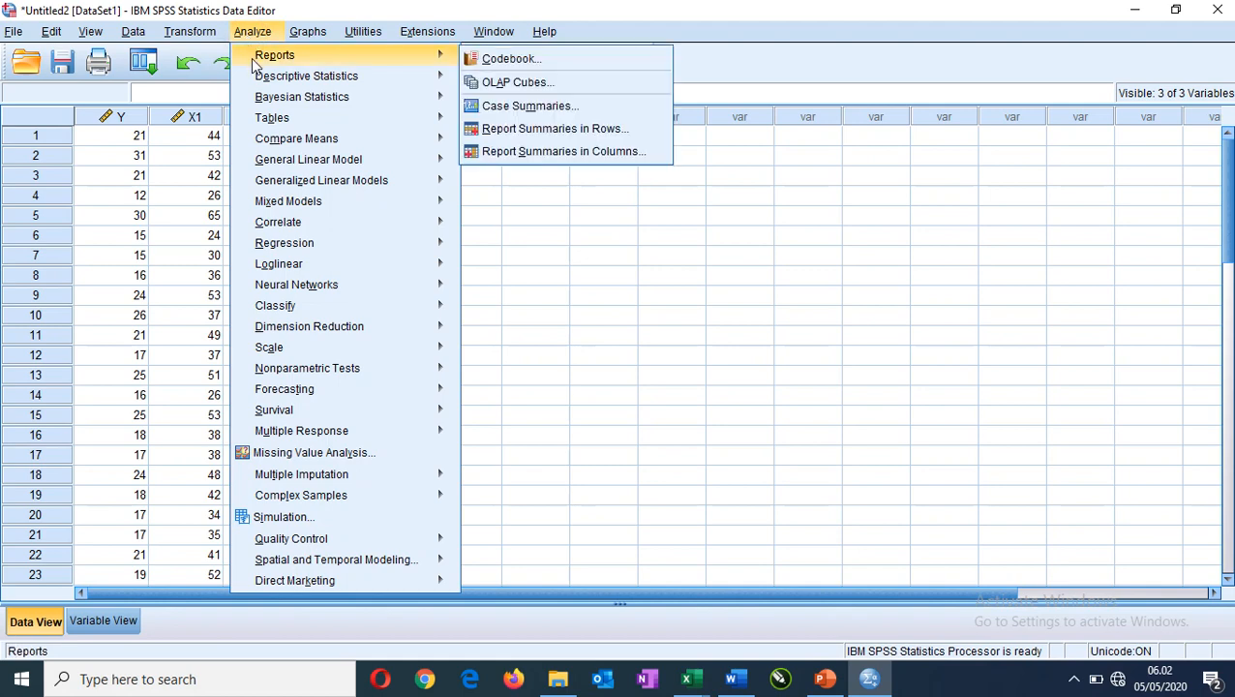
mouse_move(259, 81)
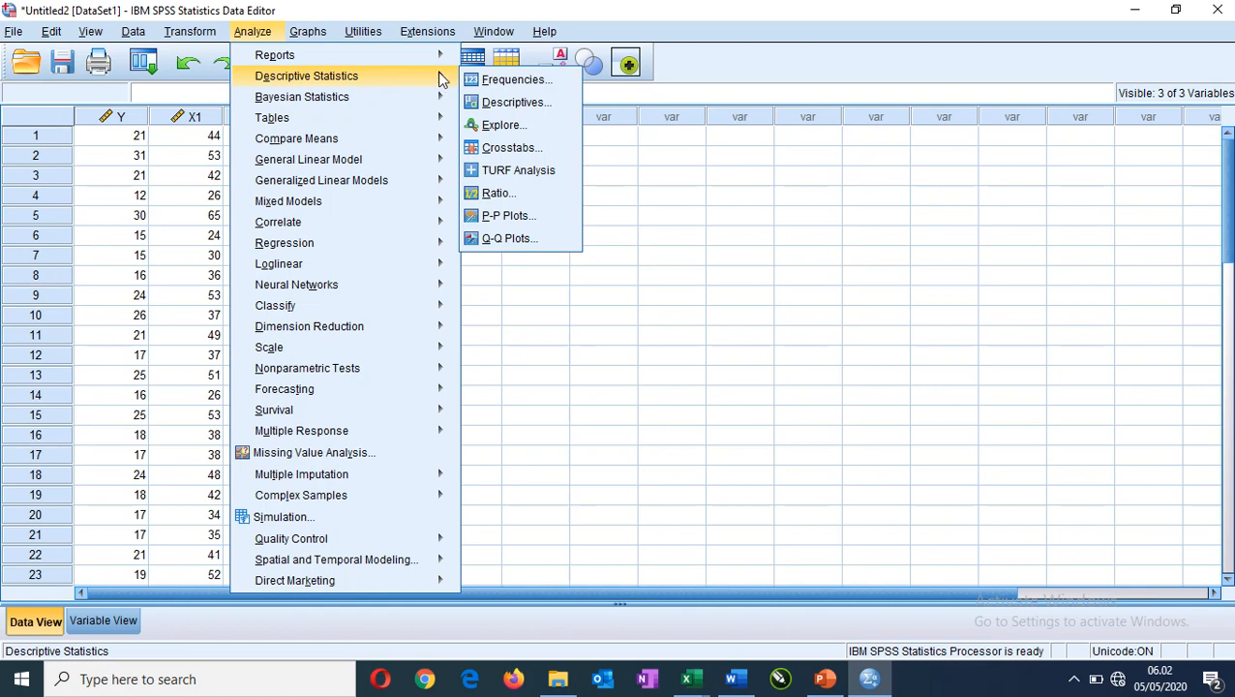
click(523, 131)
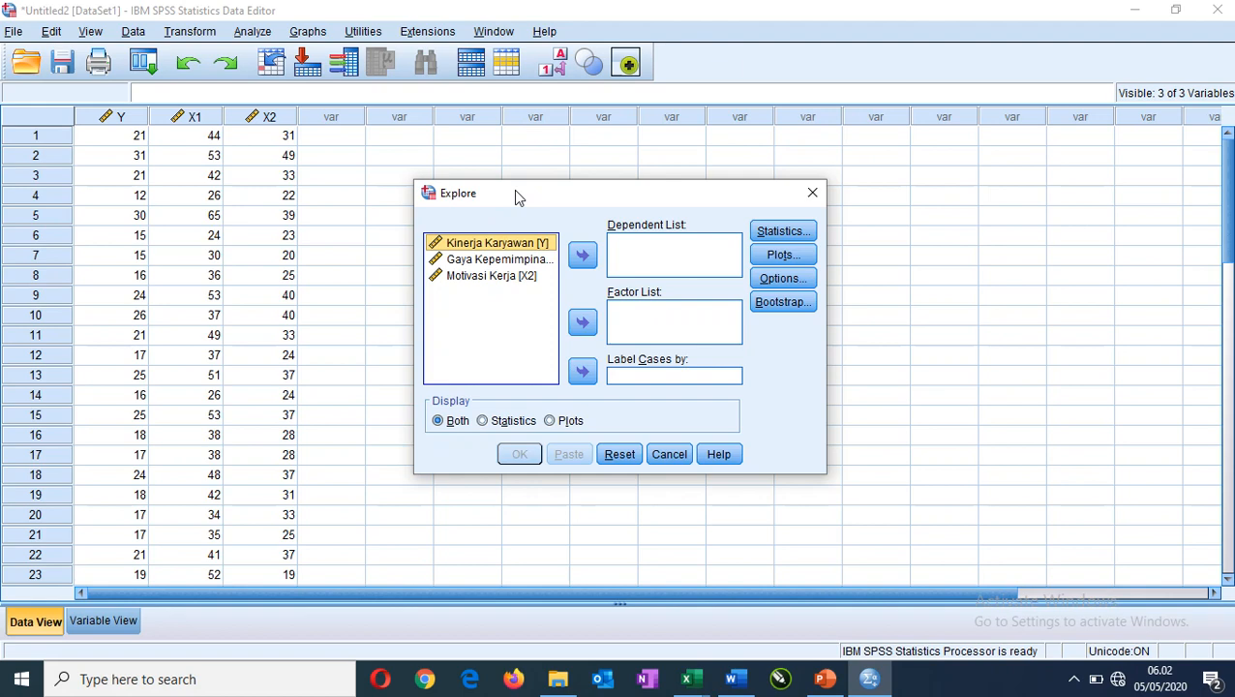
click(486, 250)
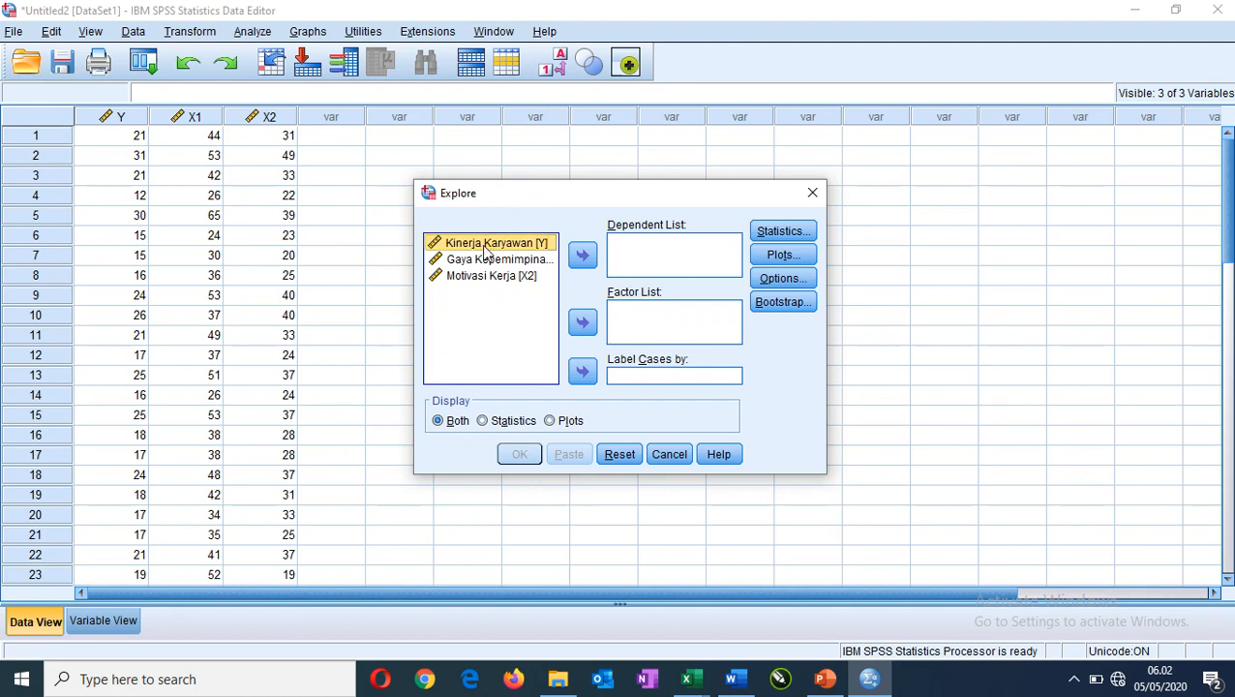
key(shift+Down)
key(shift+Down)
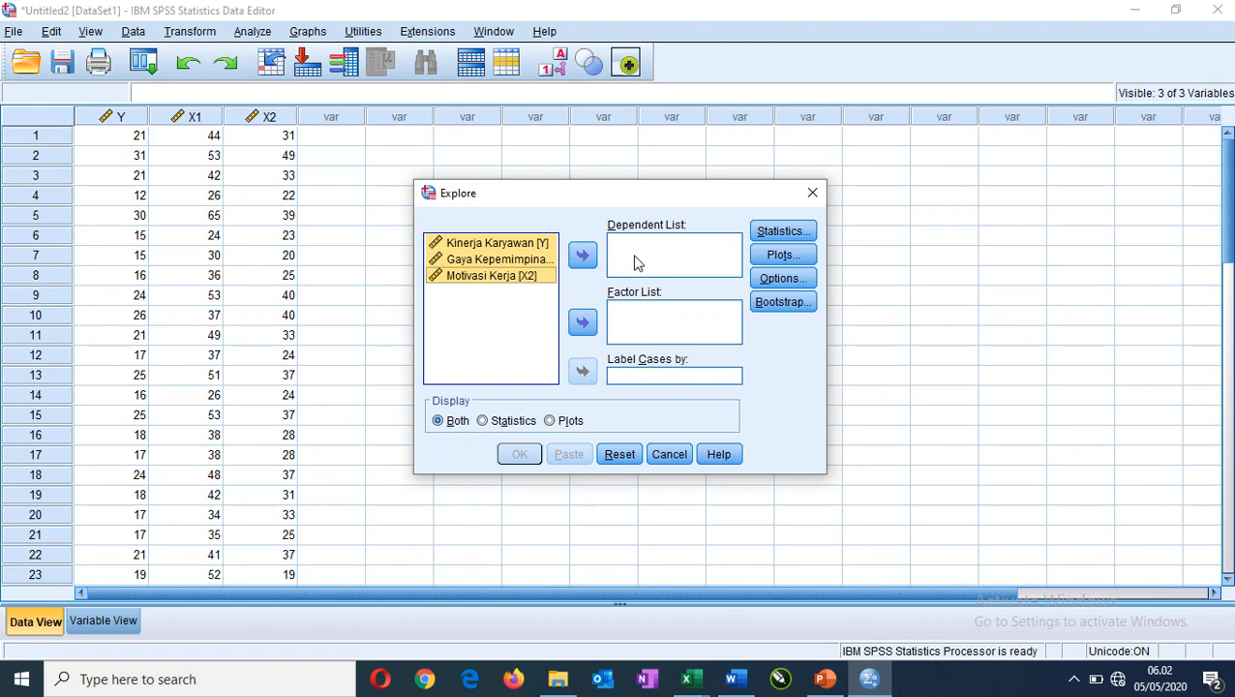
click(582, 254)
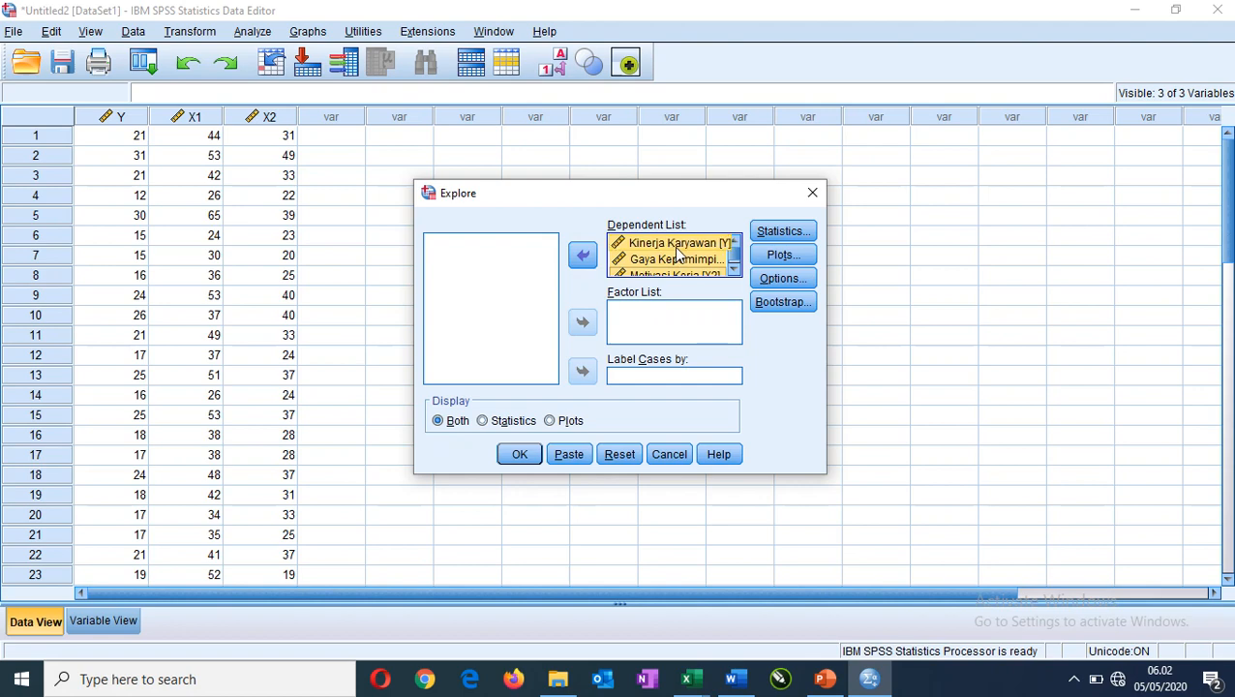
- Include histograms and normality plots with tests in the Explore analysis
click(784, 256)
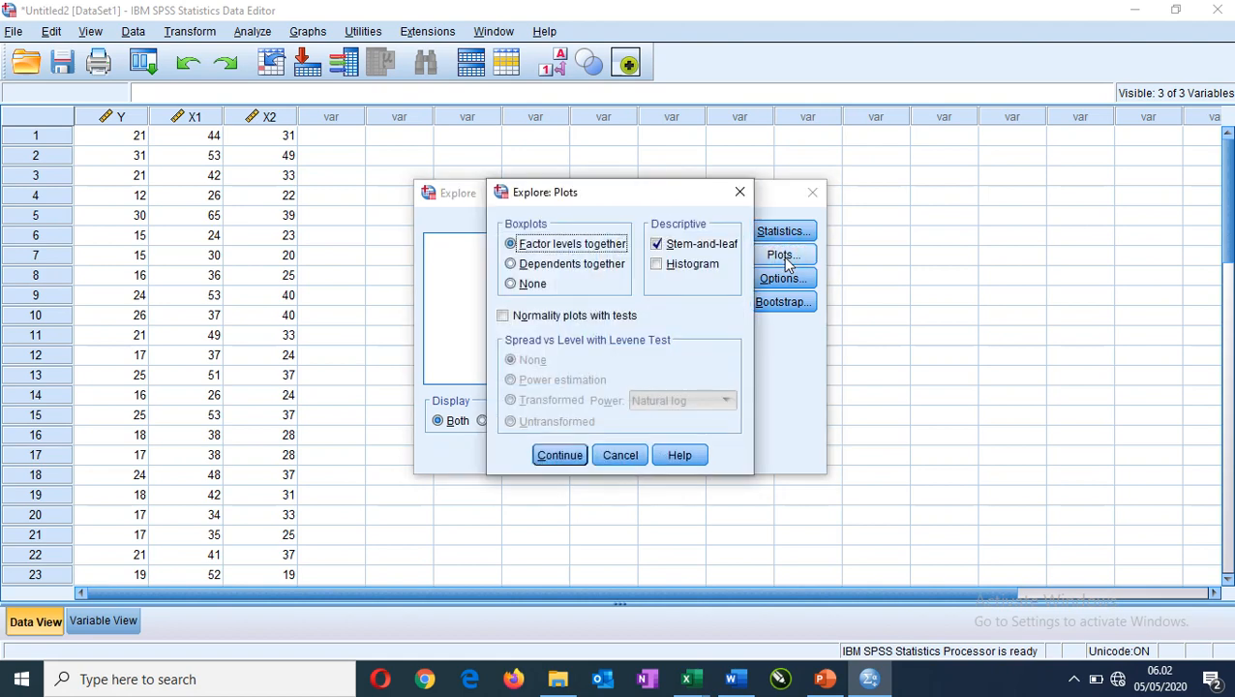
click(694, 266)
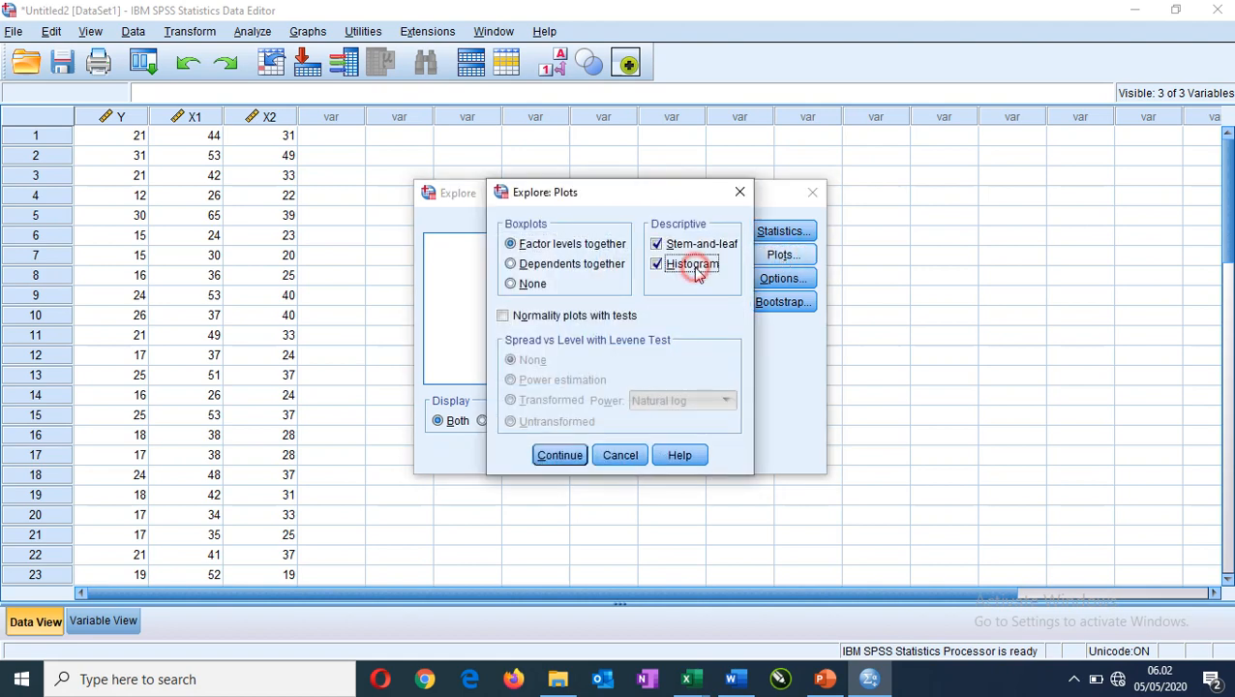
click(592, 322)
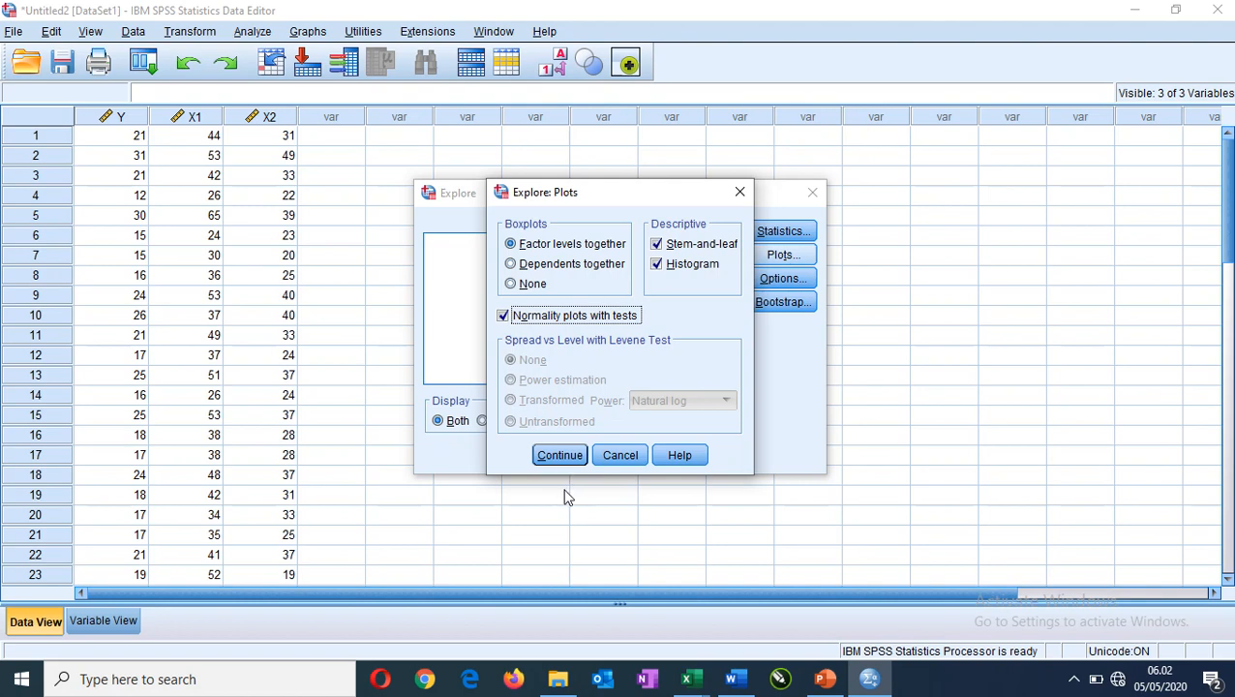
click(560, 456)
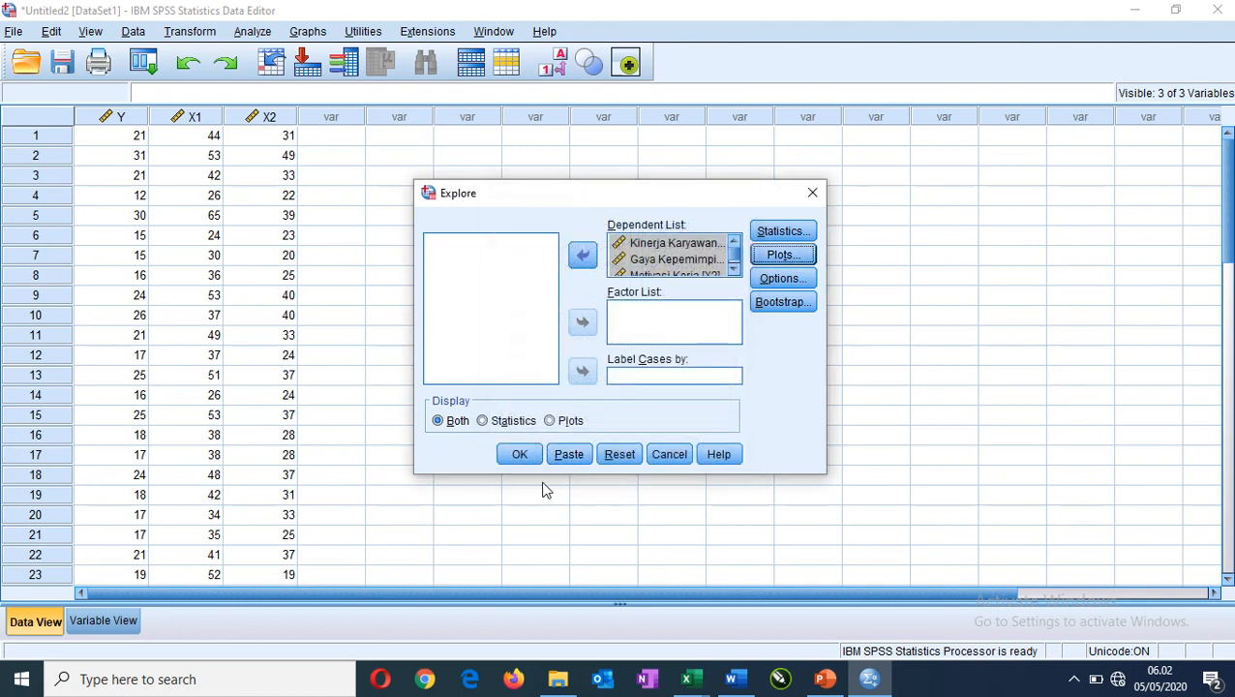
- Run the Explore analysis and select the Tests of Normality table in the output
click(519, 455)
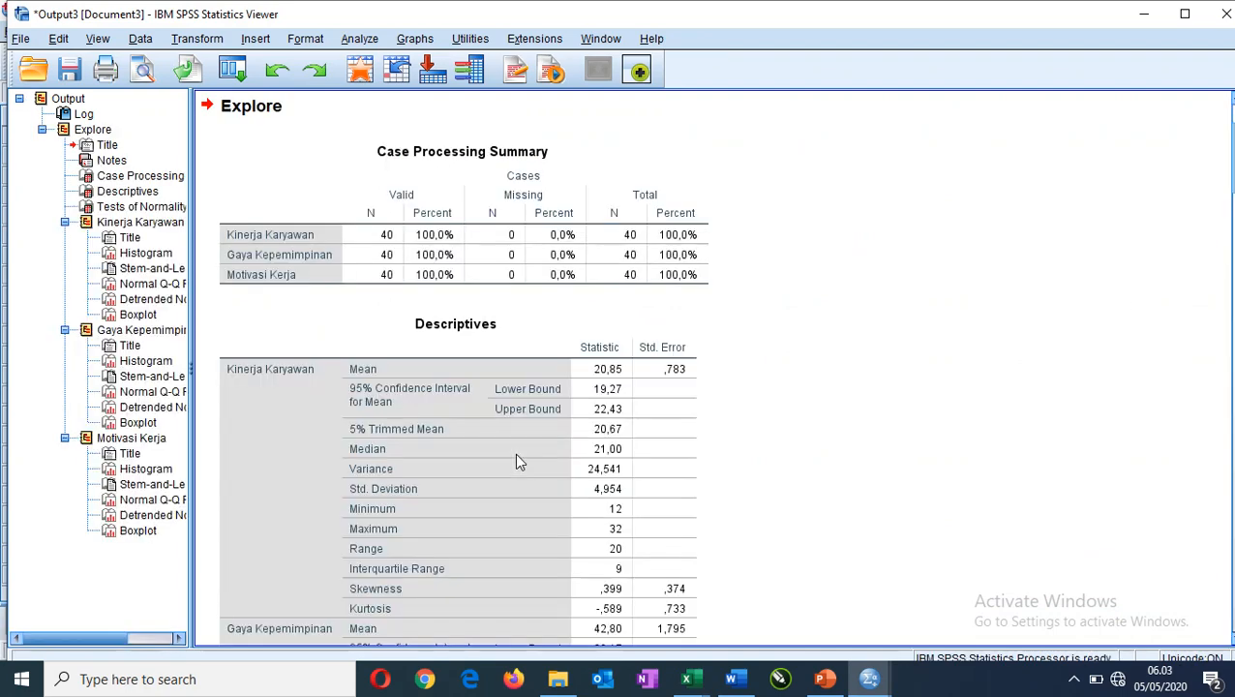
scroll(528, 411, down, 10)
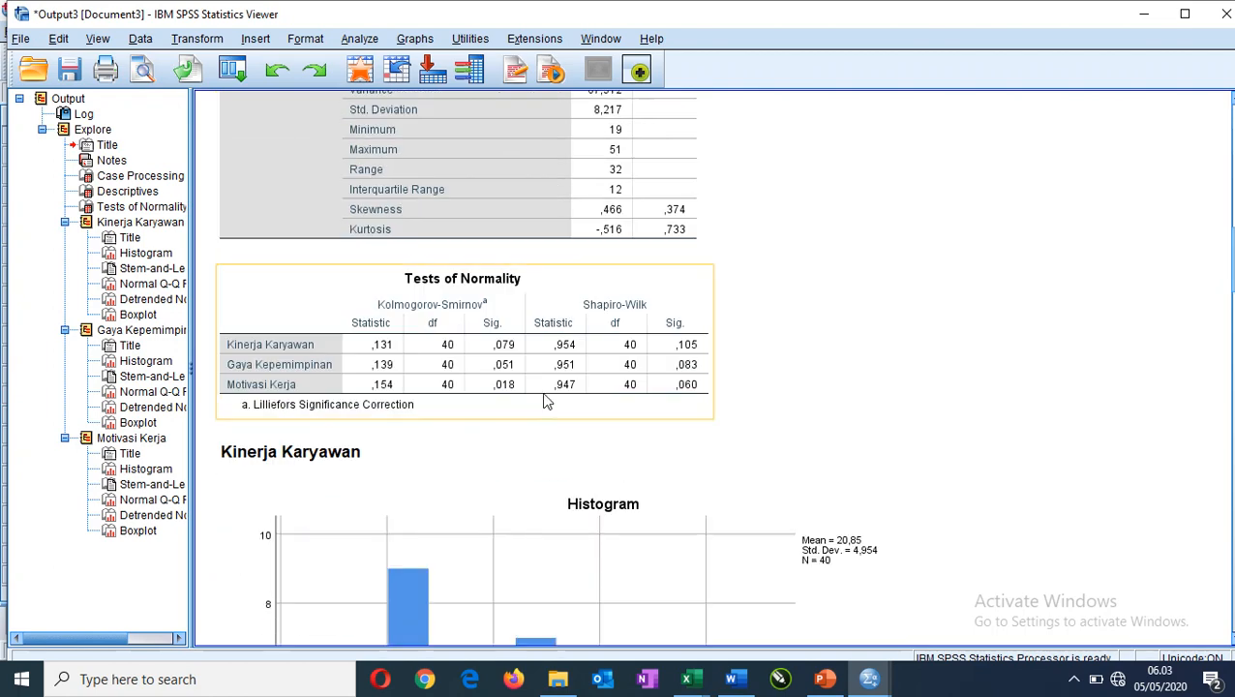
click(470, 322)
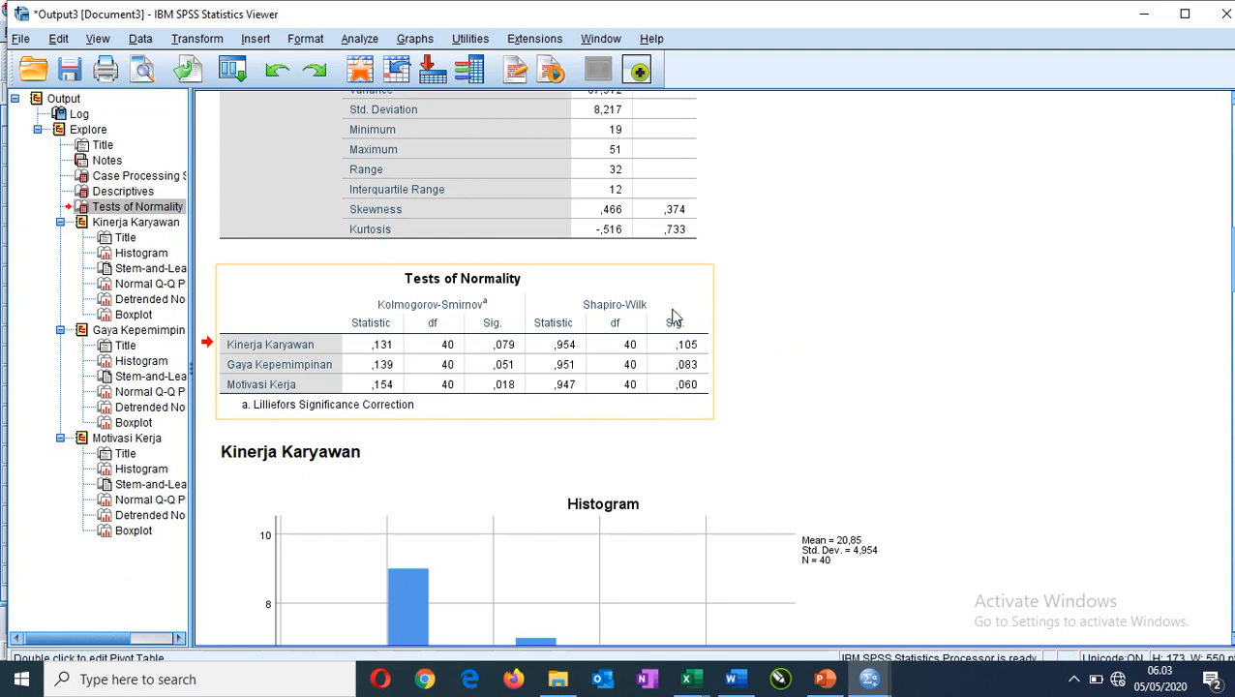
- Copy the Tests of Normality table into the Word document above the significance rule and remove the extra blank lines below it
click(681, 277)
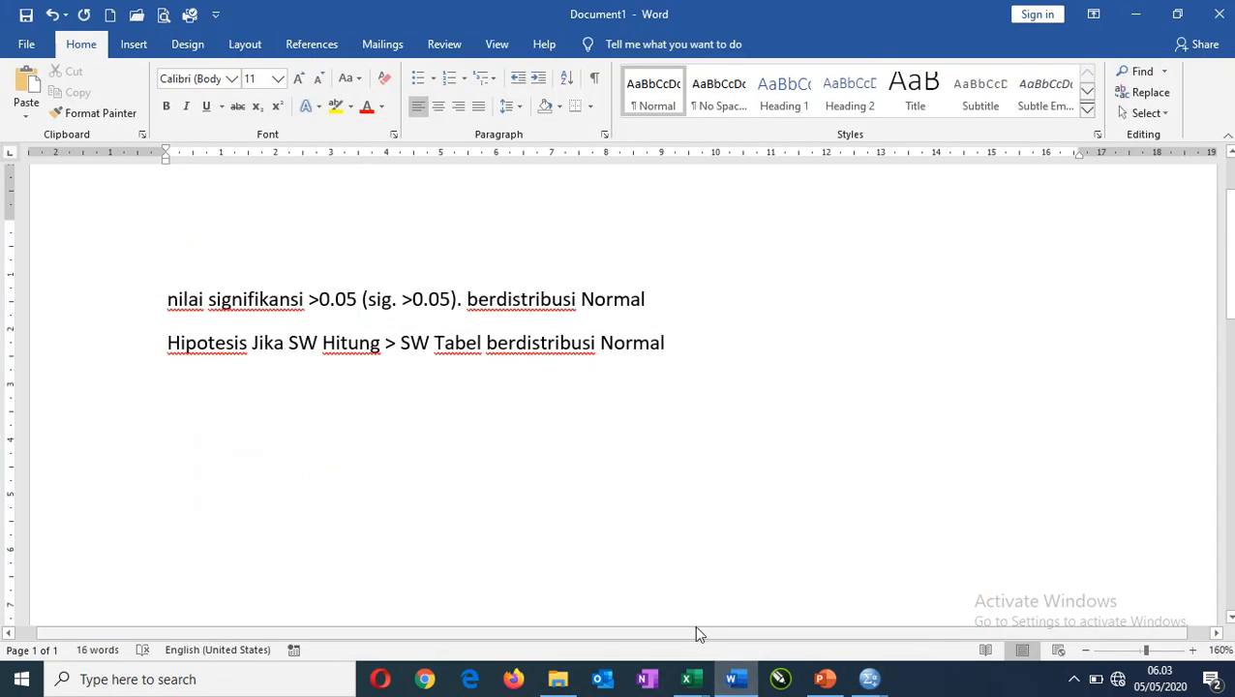
click(218, 230)
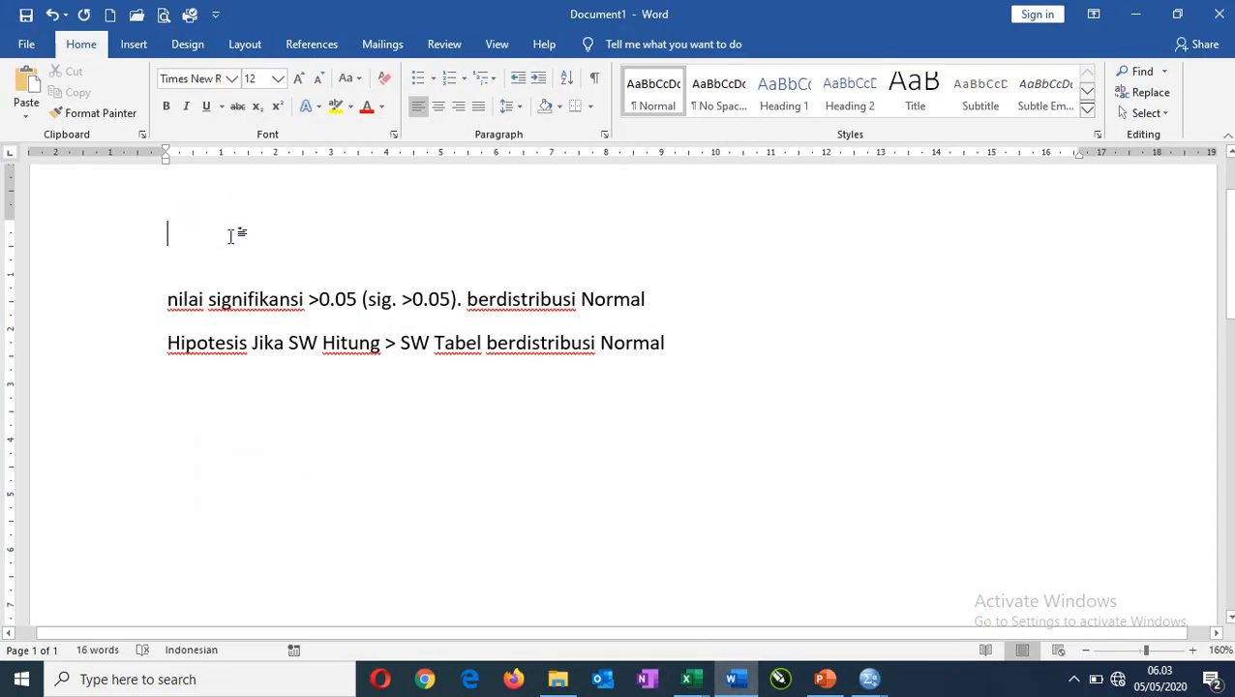
text(Tests of Normality 	Kolmogorov-Smirnova		Shapiro-Wilk 	Statistic	df	Sig.	Statistic	df	Sig. Kinerja Karyawan	,131	40	,079	,954	40	,105 Gaya Kepemimpinan	,139	40	,051	,951	40	,083 Motivasi Kerja	,154	40	,018	,947	40	,060 a. Lilliefors Significance Correction)
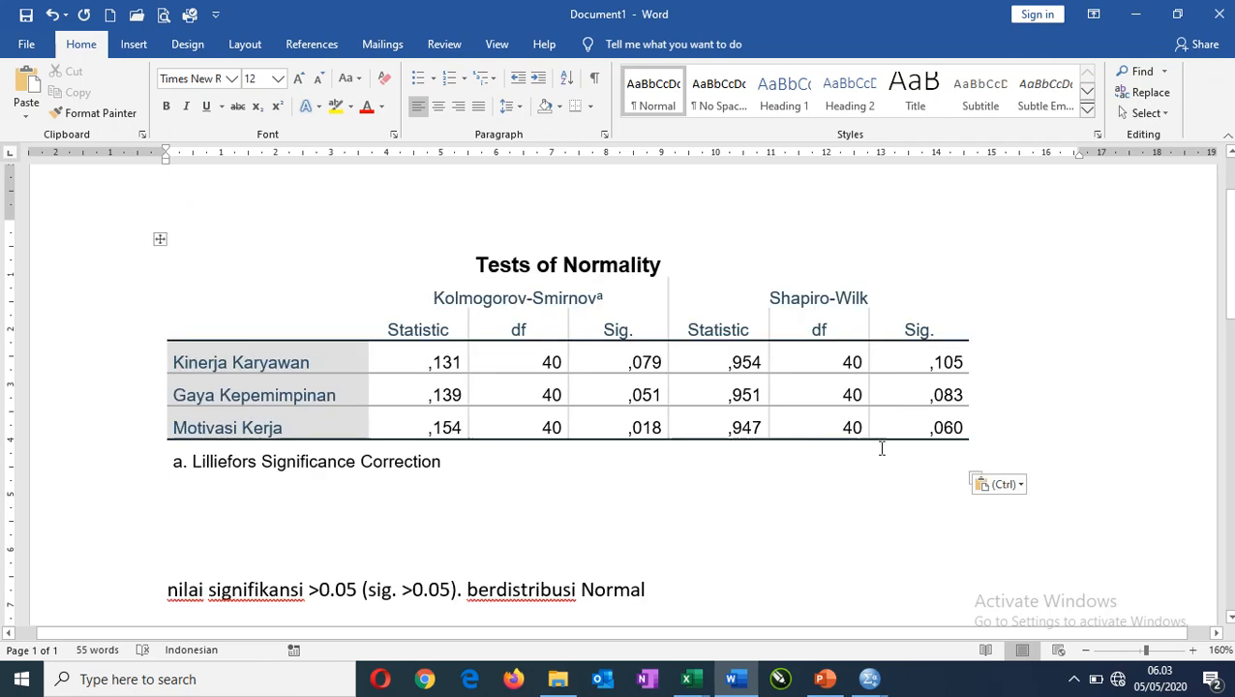
key(Delete)
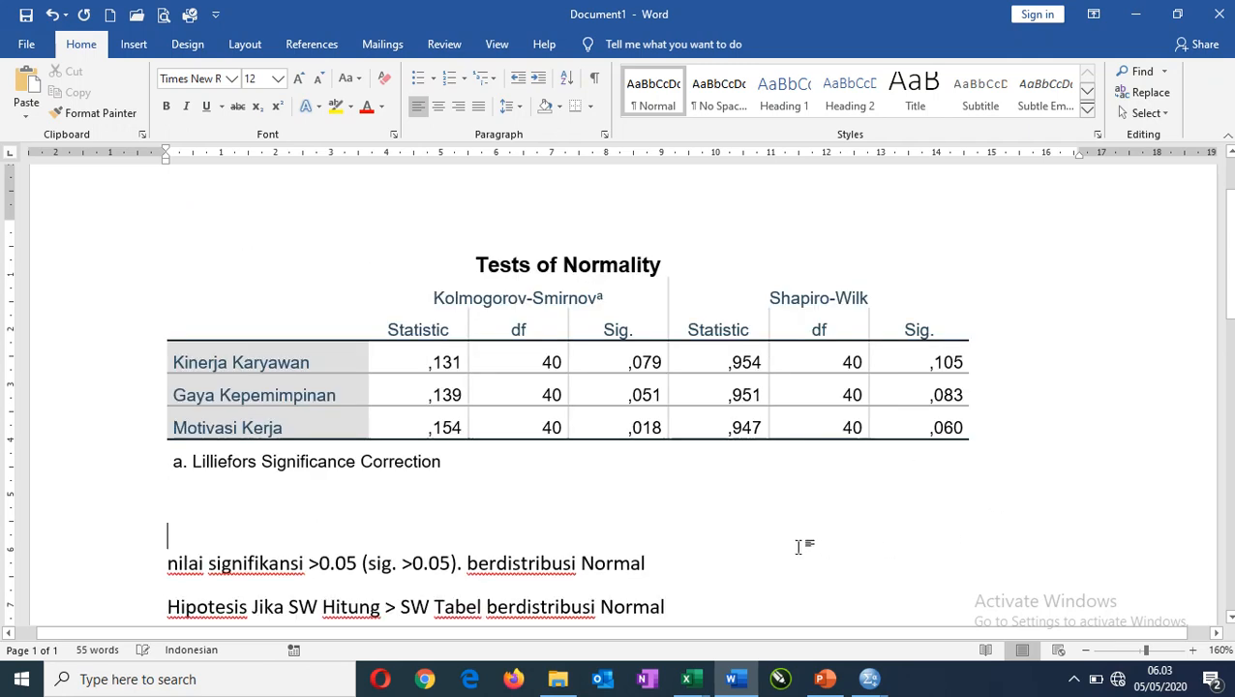
key(Delete)
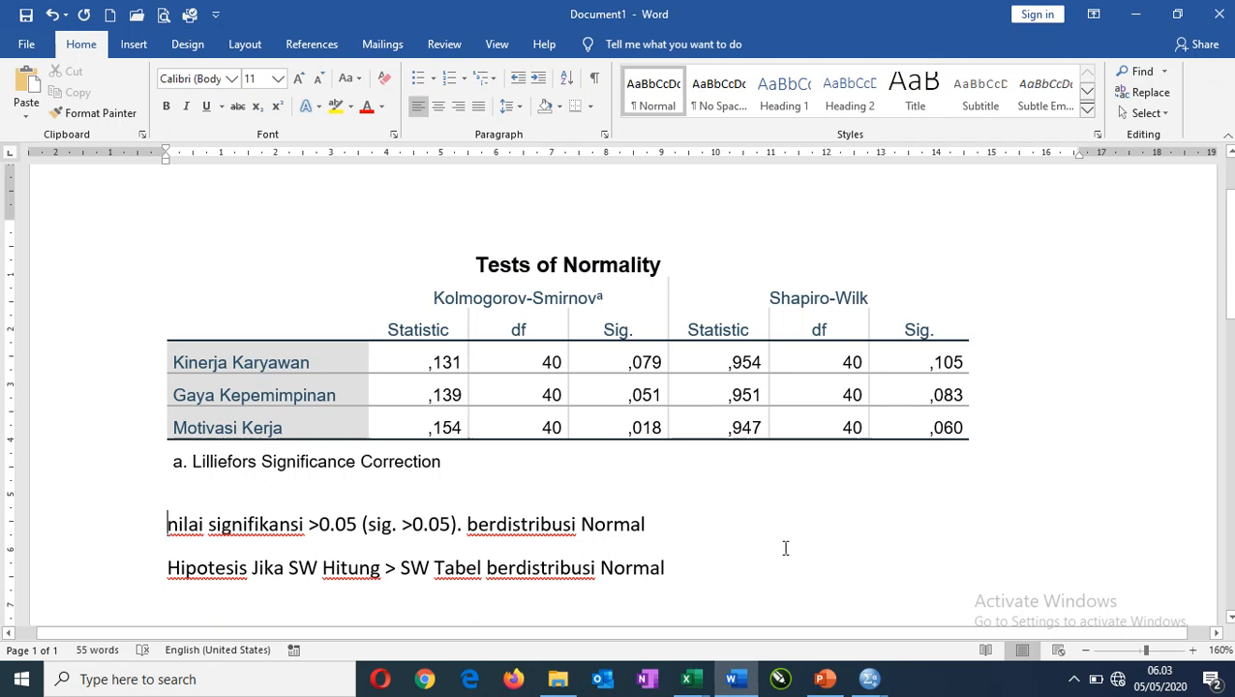
- Shade the three Shapiro-Wilk Sig. cells of the Tests of Normality table red
drag(907, 358, 917, 429)
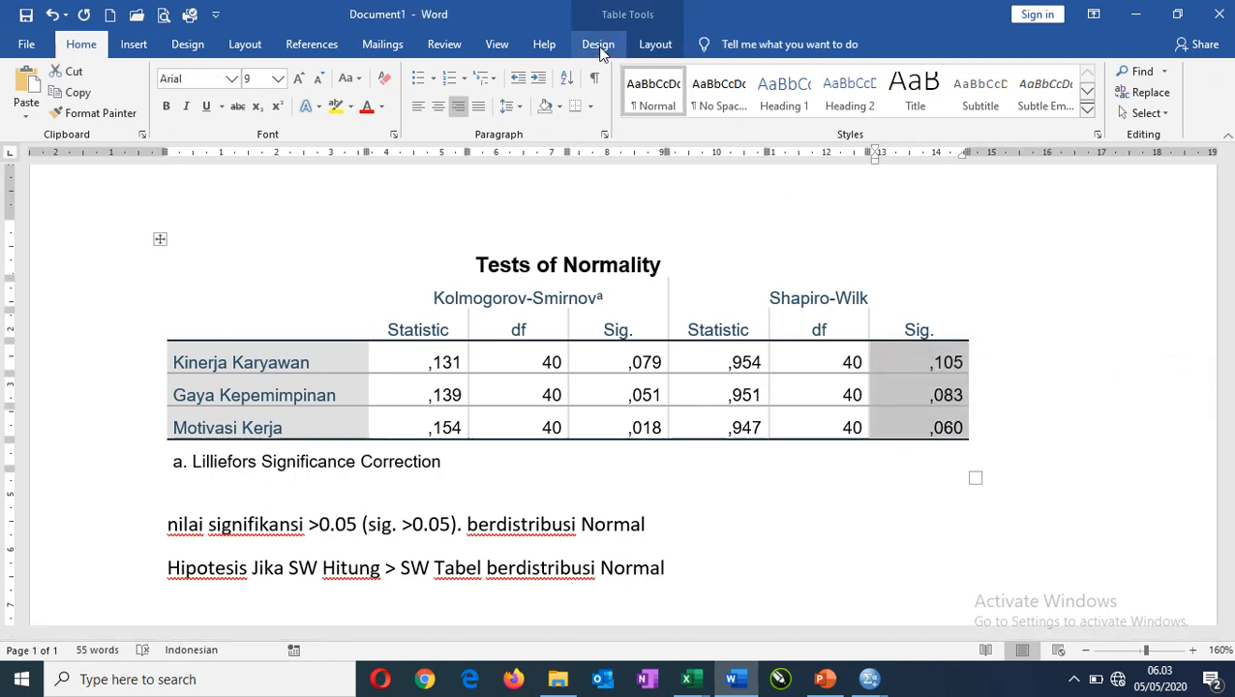
click(598, 44)
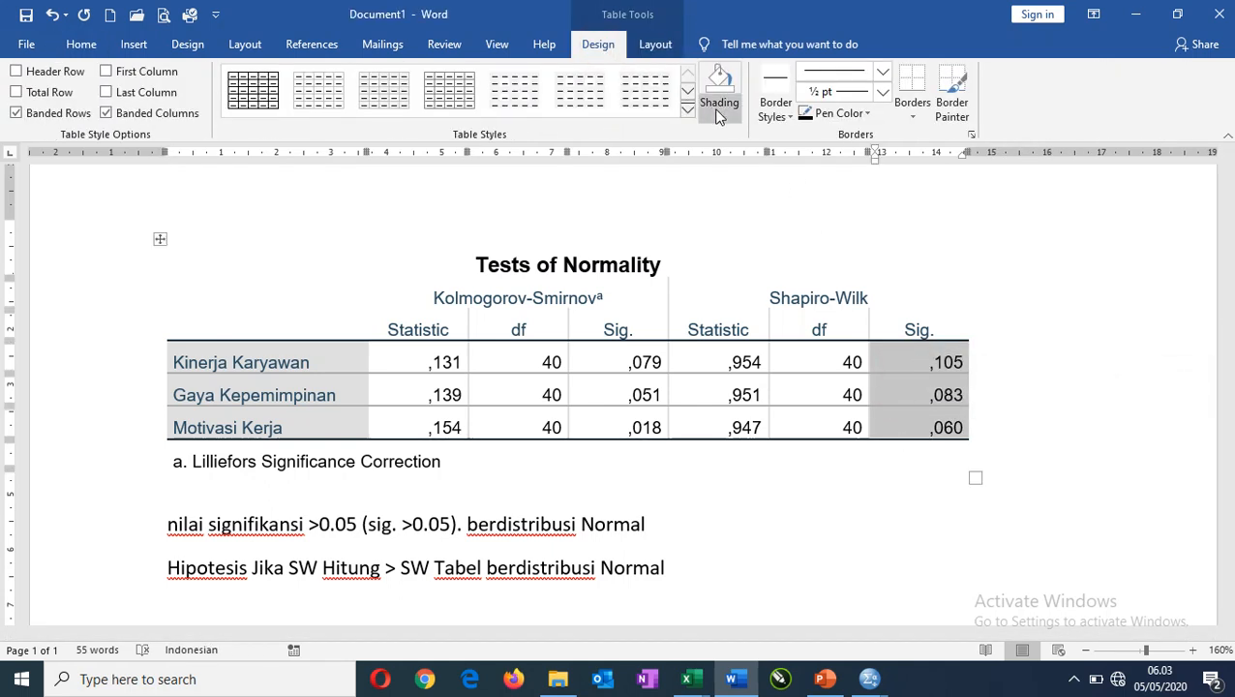
click(718, 114)
click(719, 114)
click(718, 114)
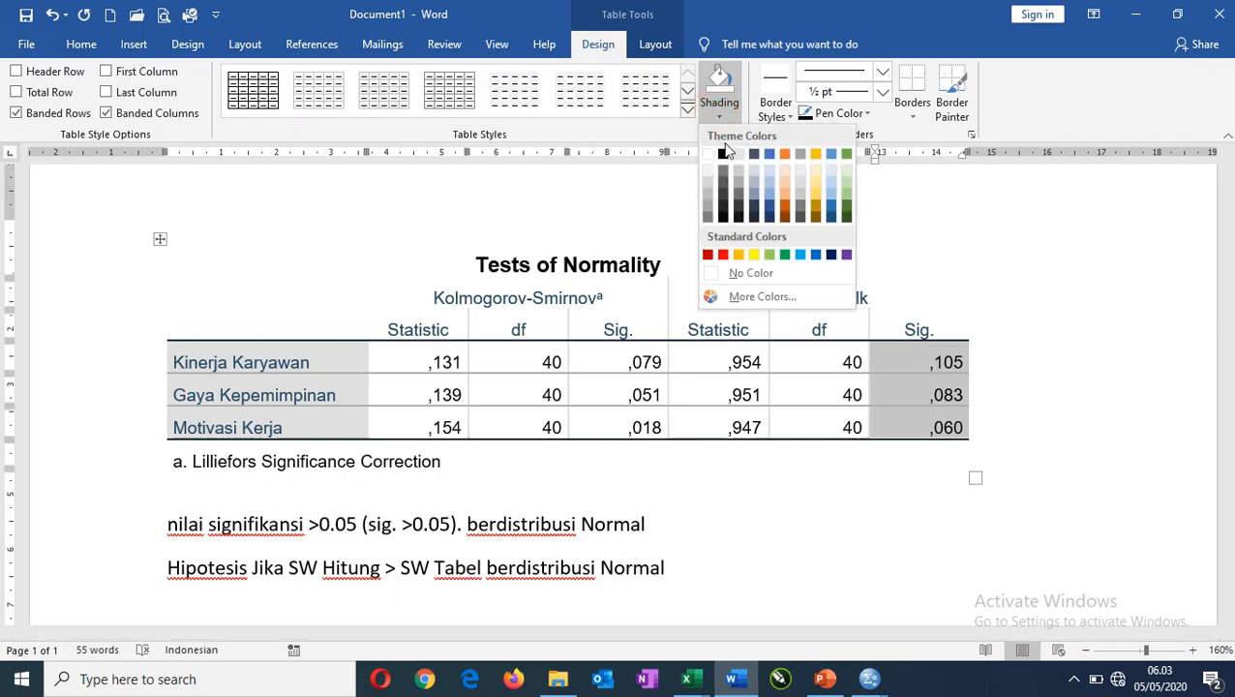
click(723, 254)
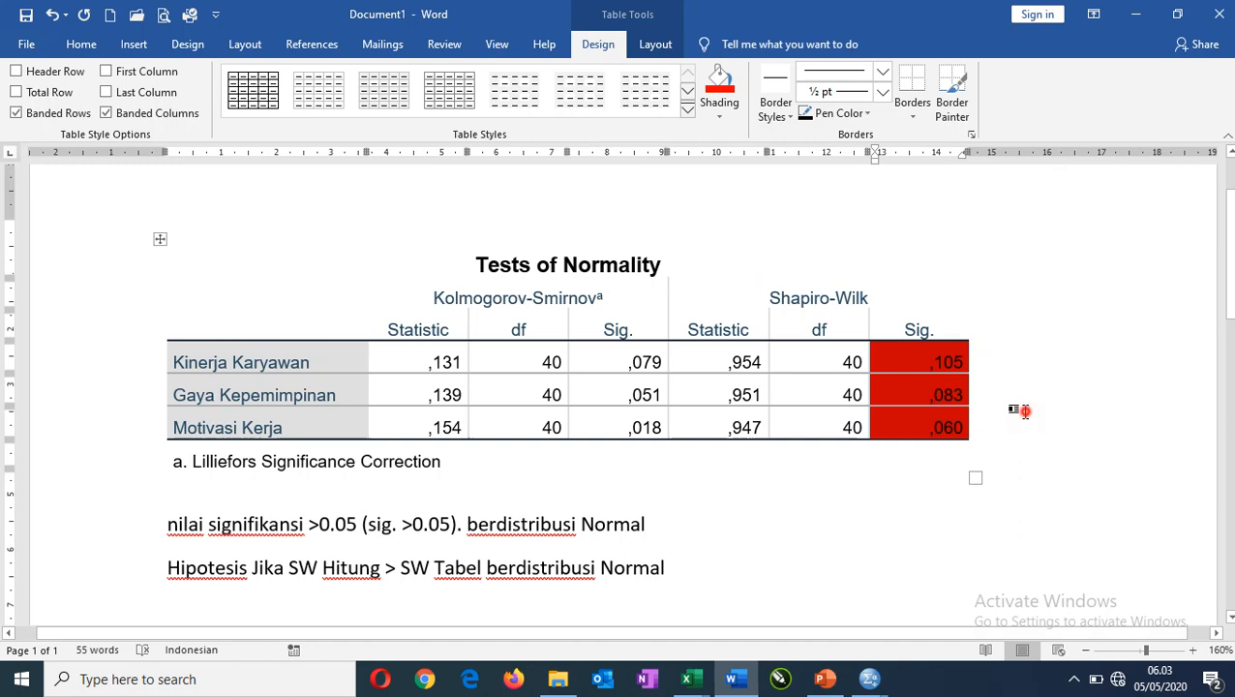
click(1021, 411)
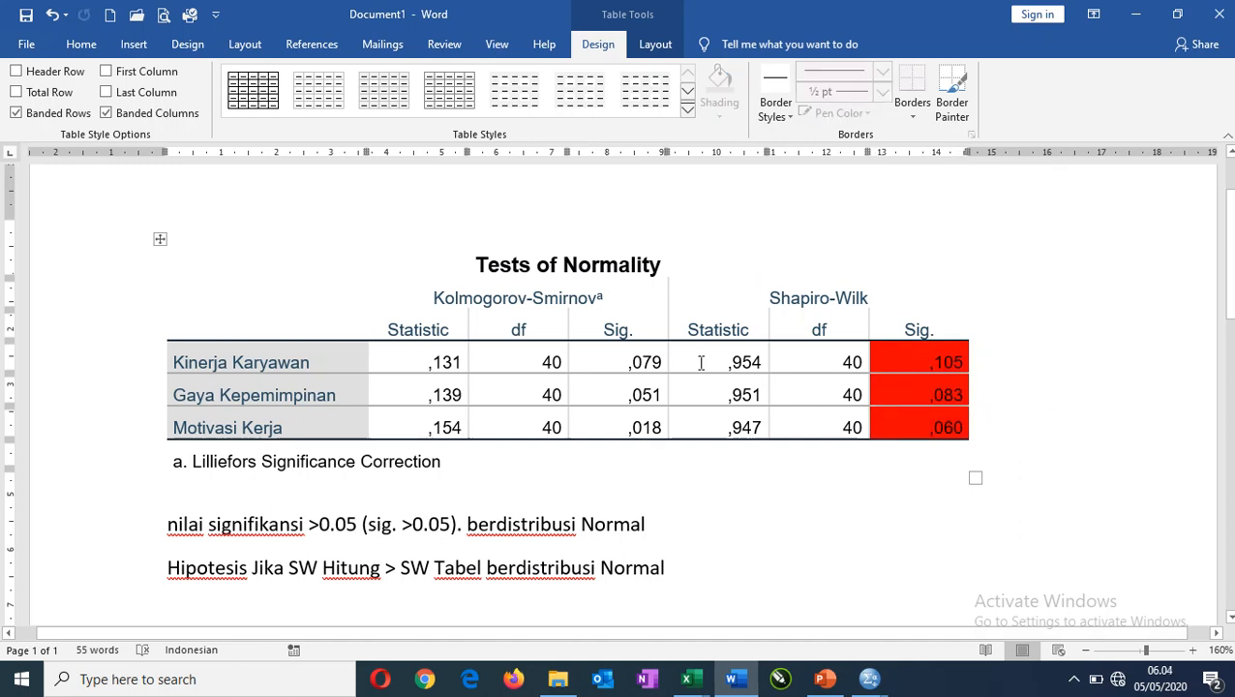
- Shade the three Shapiro-Wilk Statistic cells of the table blue and enlarge the document view to 170%
drag(701, 362, 713, 427)
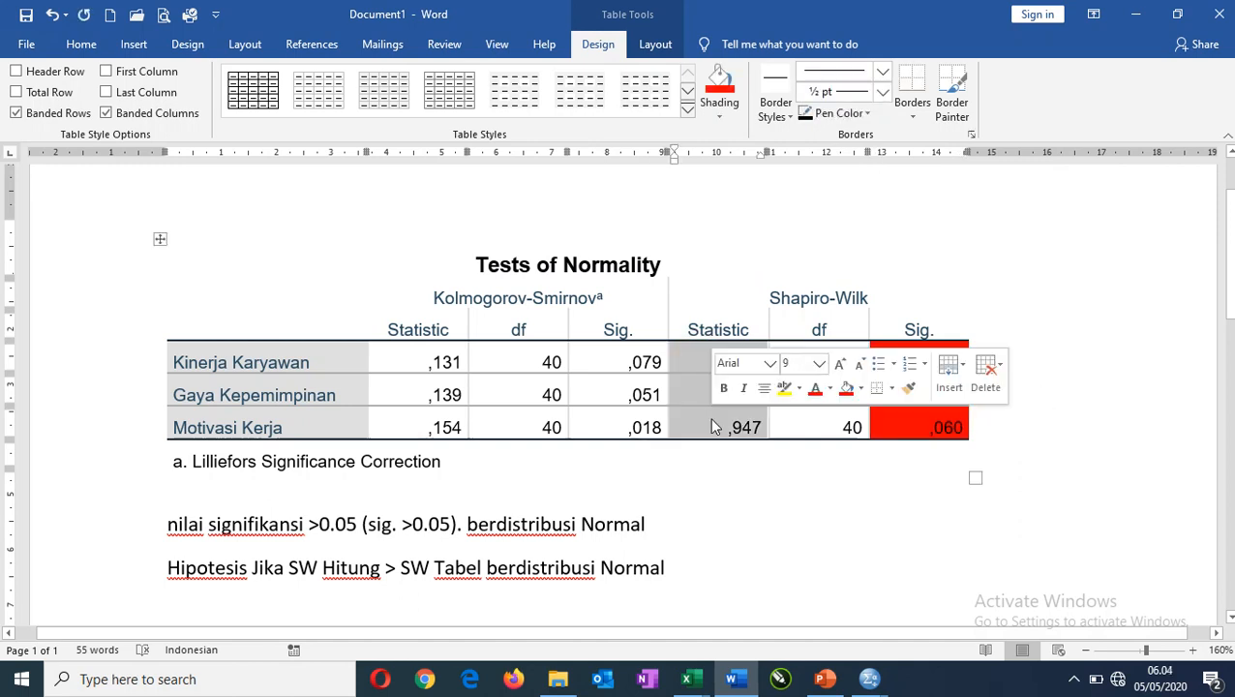
click(719, 117)
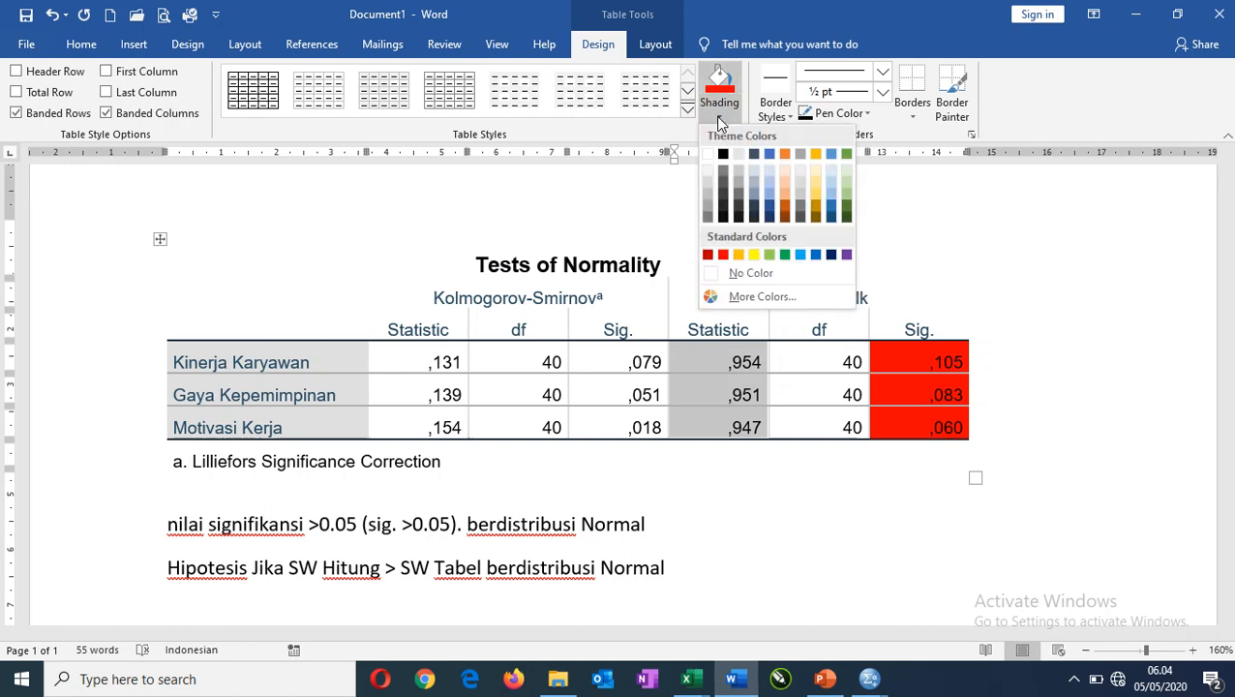
click(815, 255)
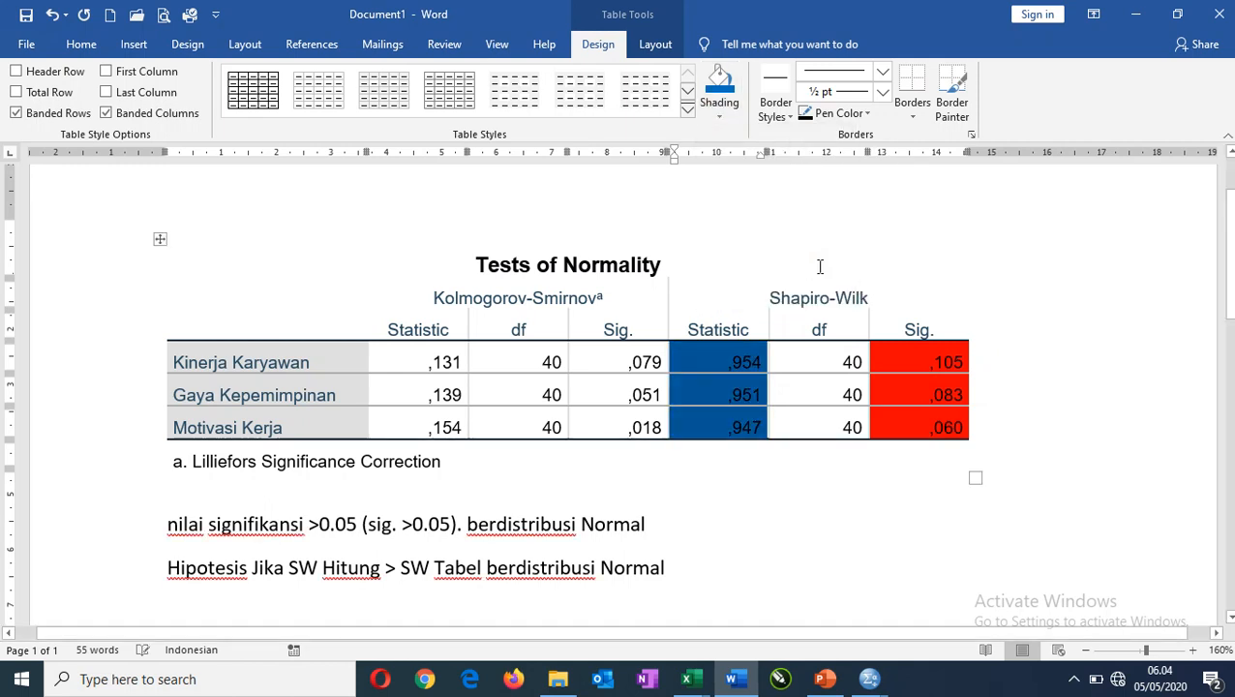
click(919, 292)
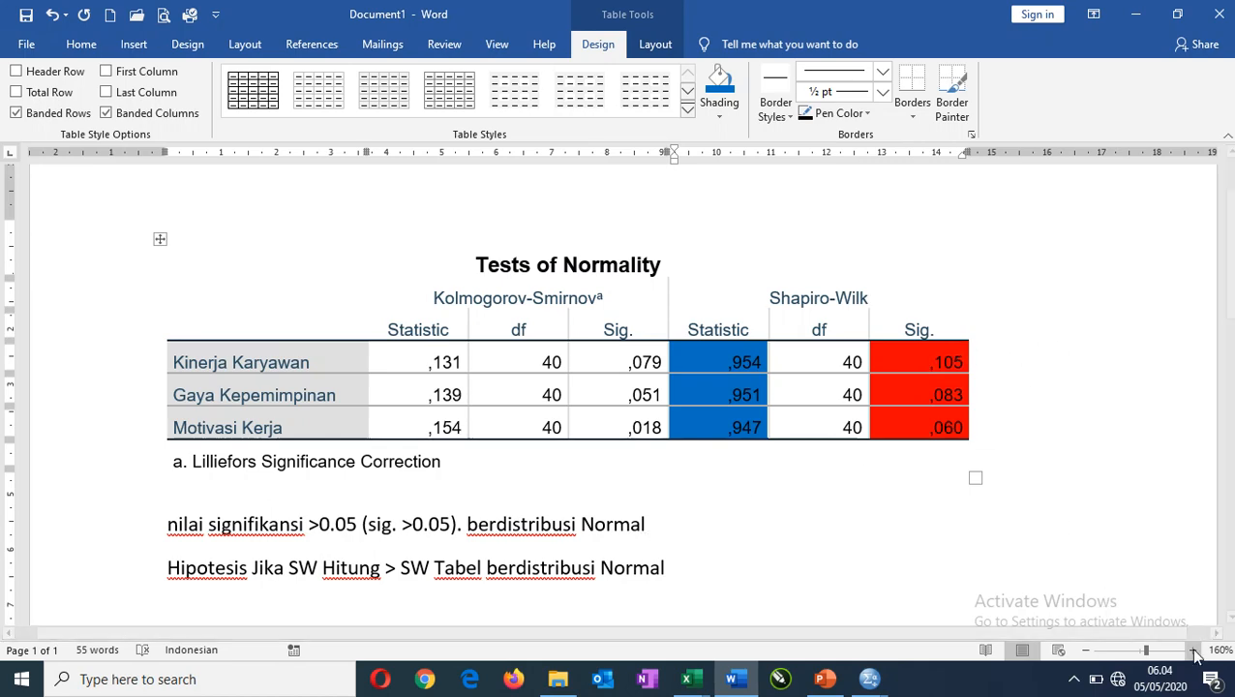
scroll(1093, 497, up, 1)
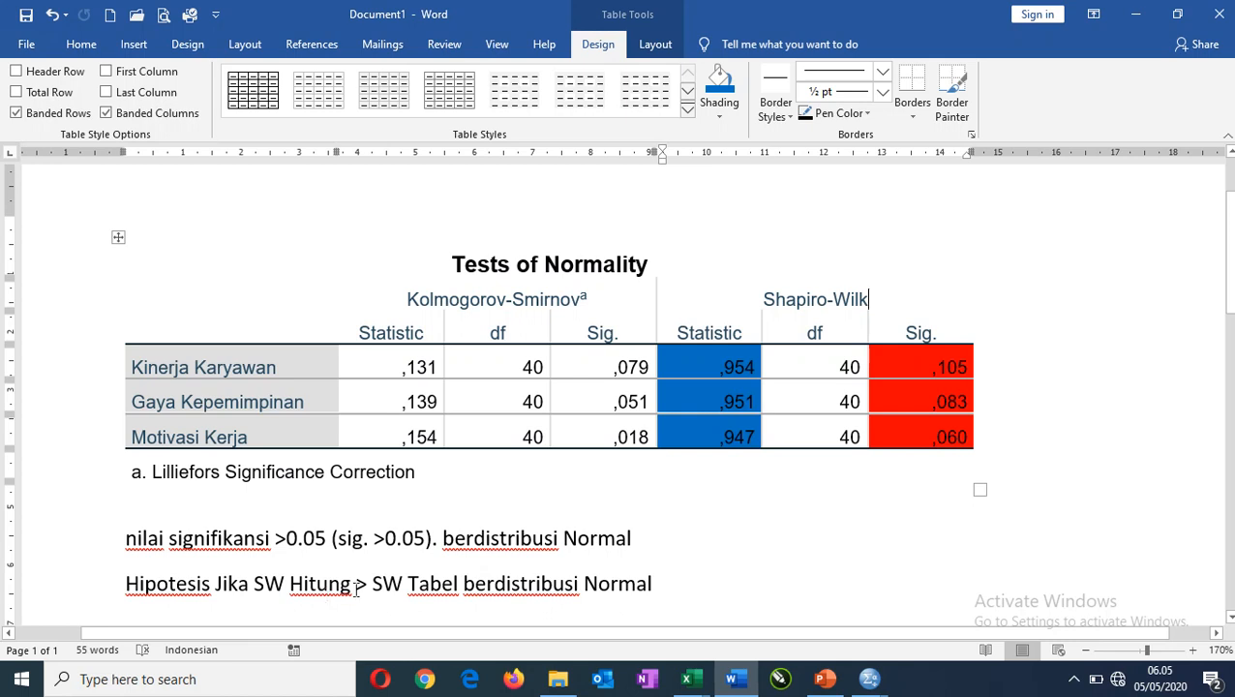
click(710, 364)
click(732, 490)
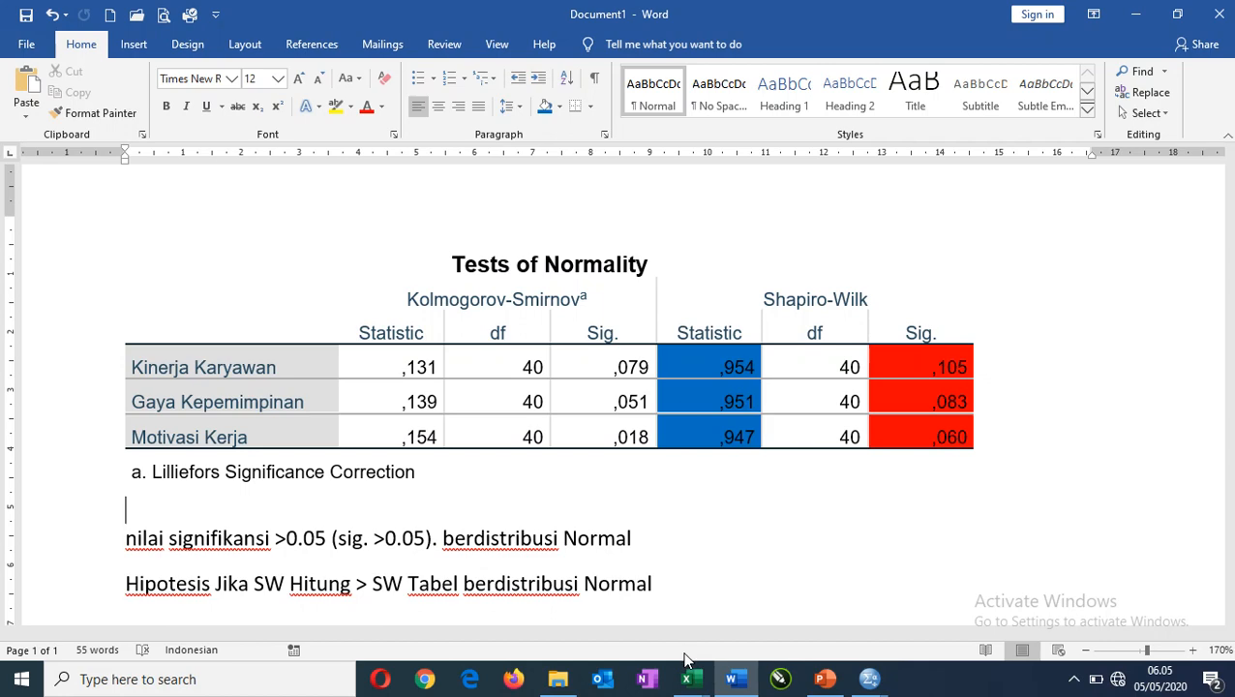
- Switch to Tabel Saphiro Wilk.xlsx in Excel and locate the 0,05 column of Table 2 - p-values
mouse_move(689, 679)
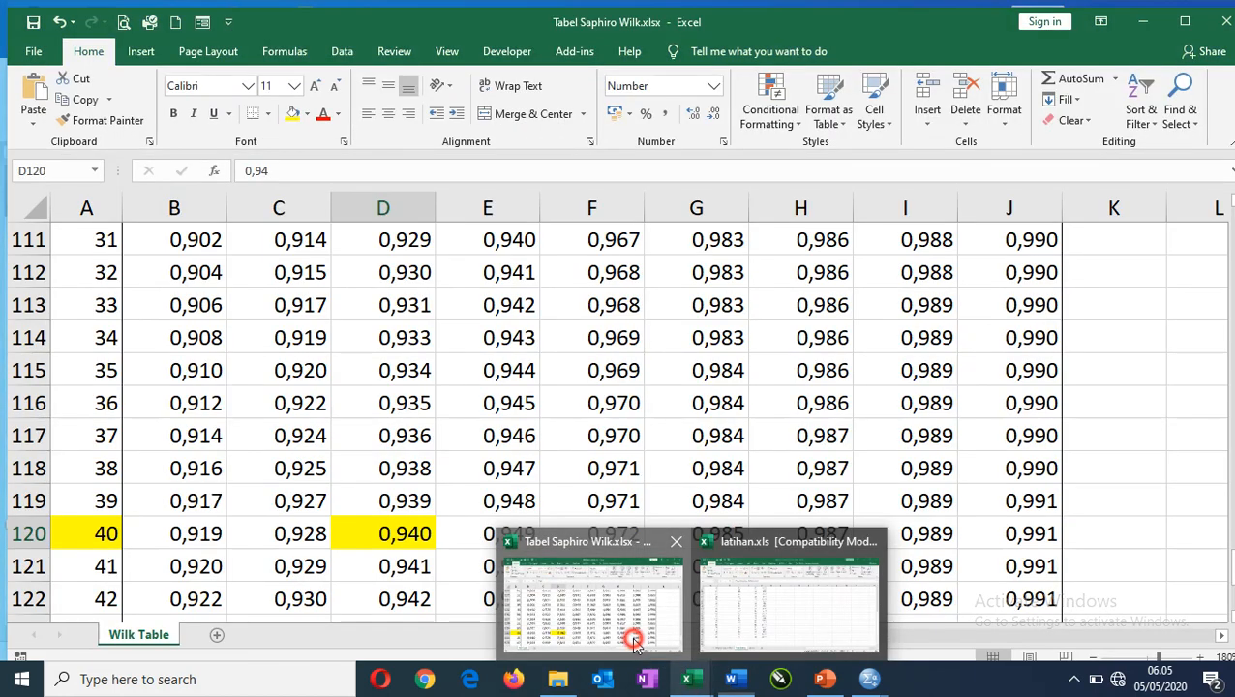
click(631, 639)
scroll(464, 379, up, 5)
scroll(433, 377, up, 8)
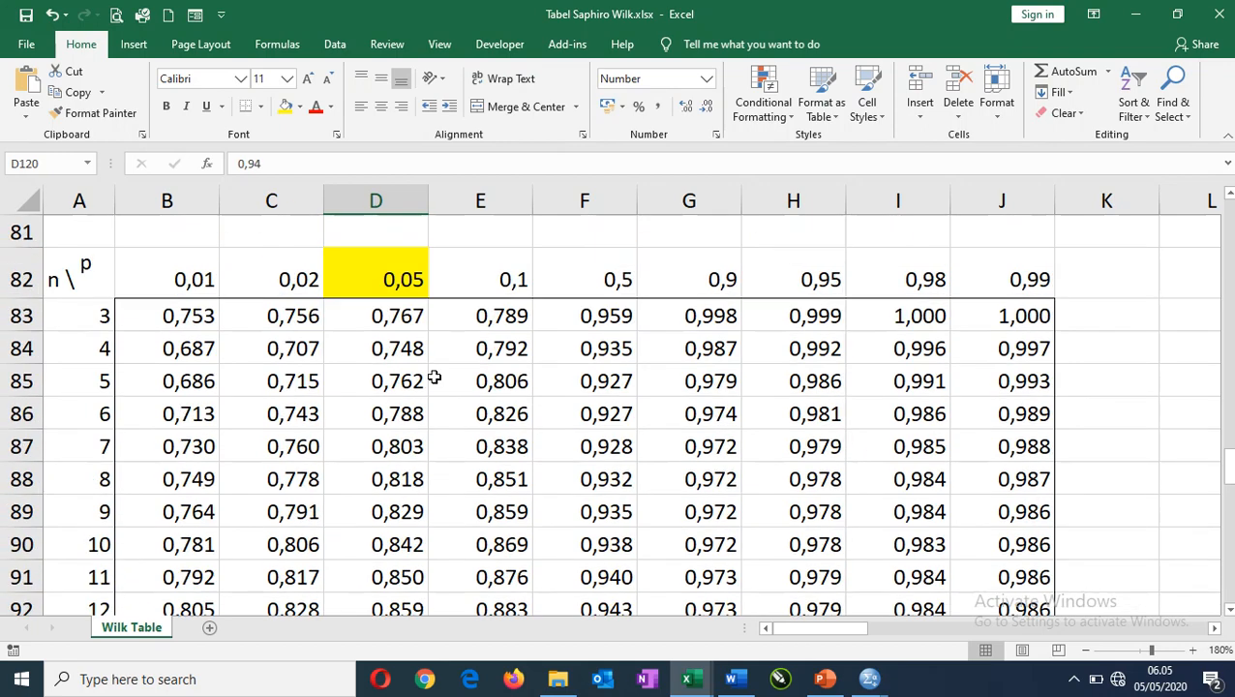
scroll(397, 388, down, 2)
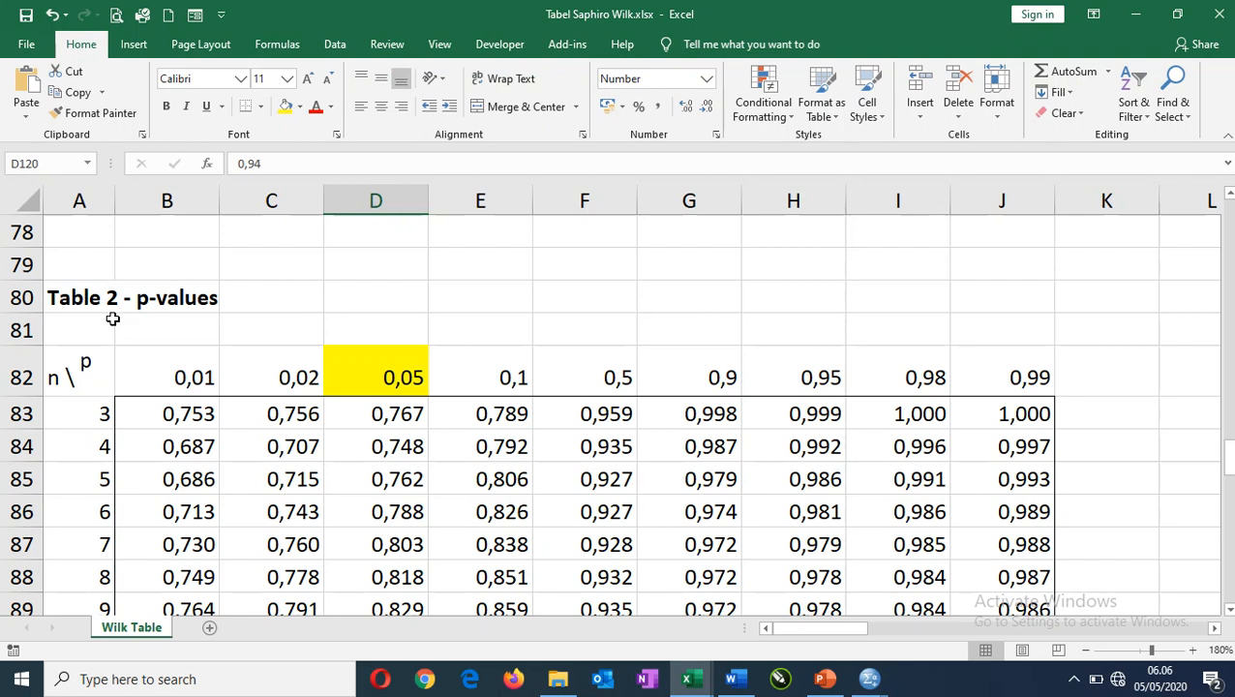
click(58, 381)
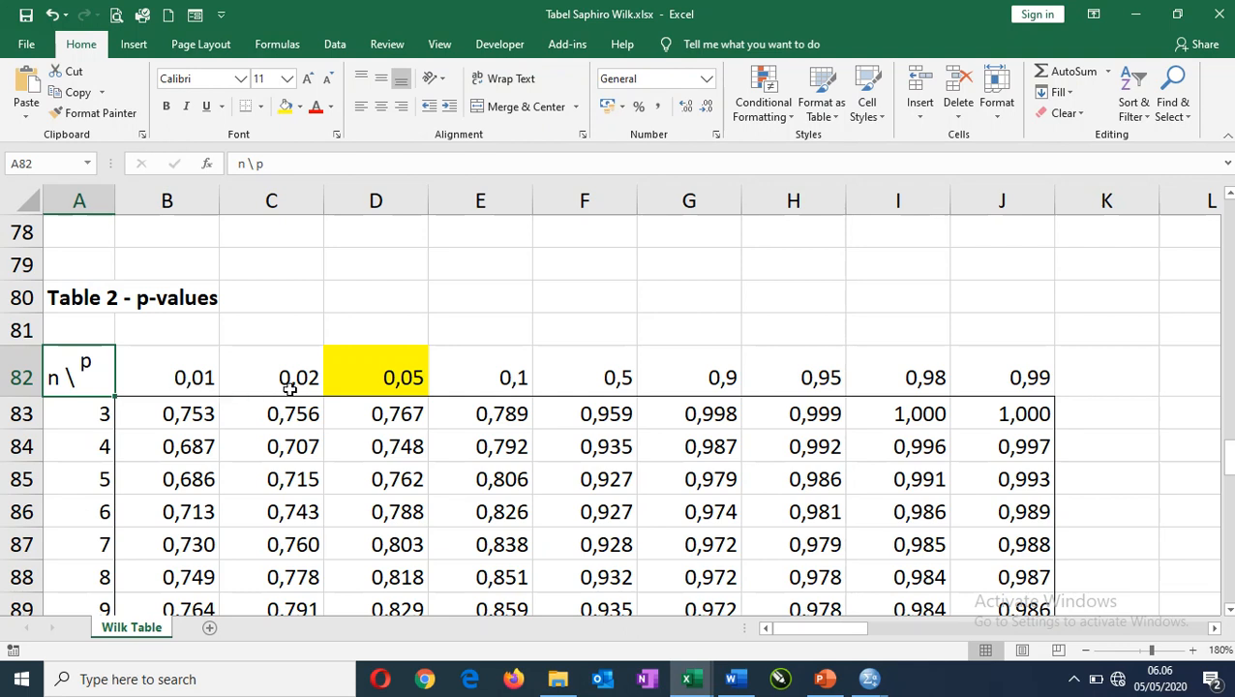
click(406, 385)
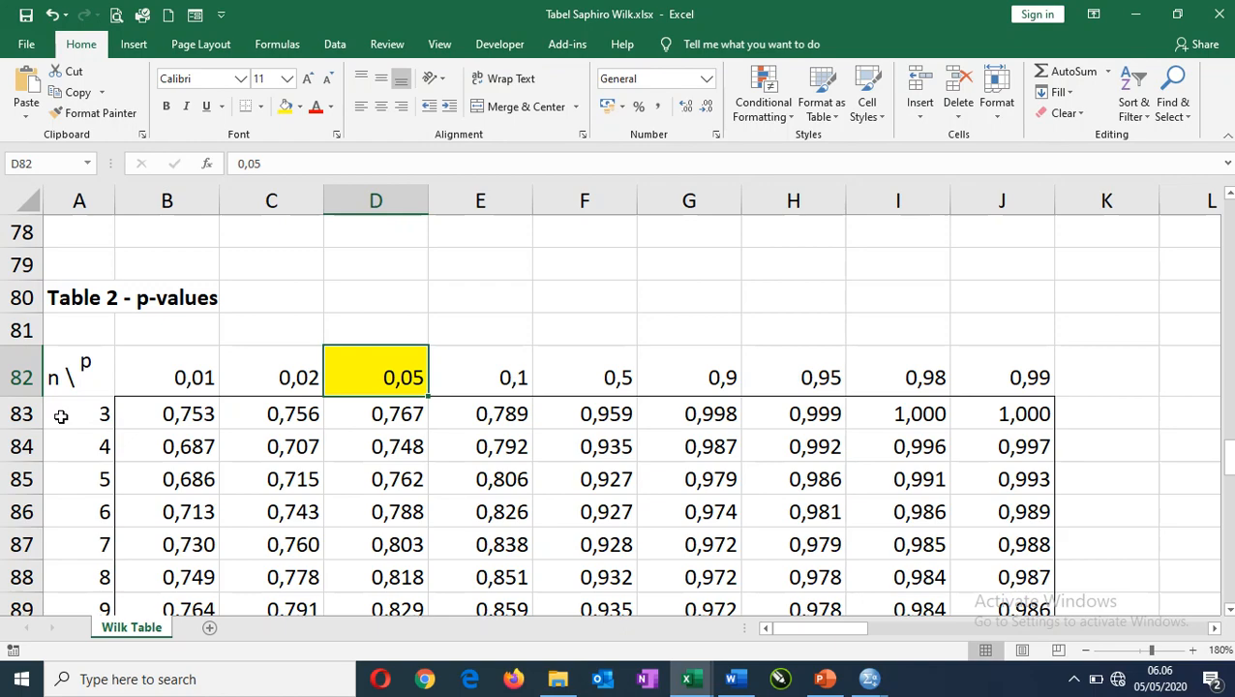
- Look up the Shapiro-Wilk table value for n = 40 in the 0,05 column, and return to the Word document to compare it
scroll(60, 416, down, 11)
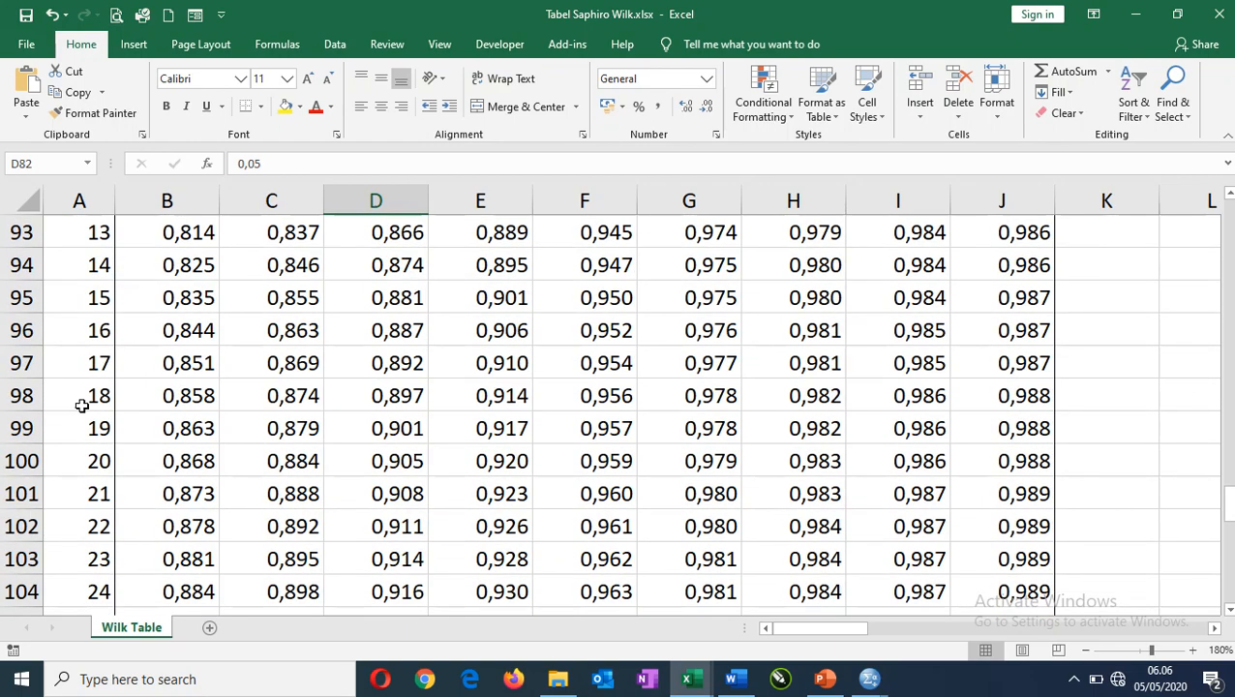
scroll(82, 410, down, 1)
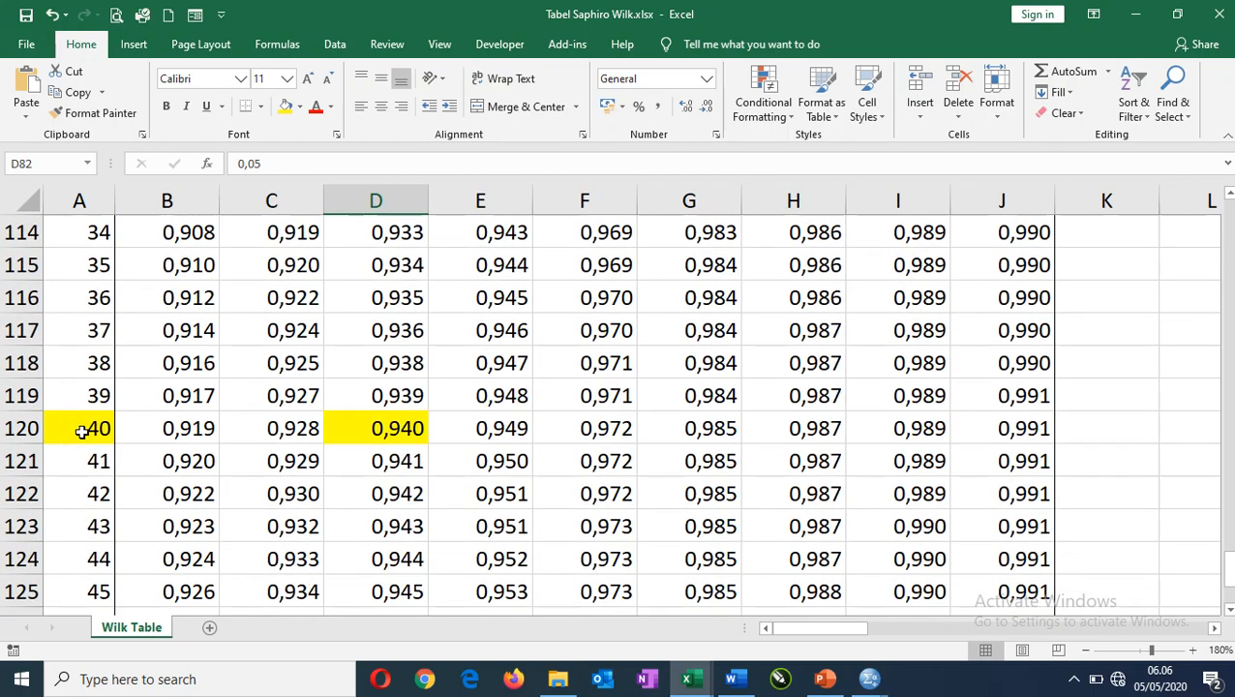
click(82, 432)
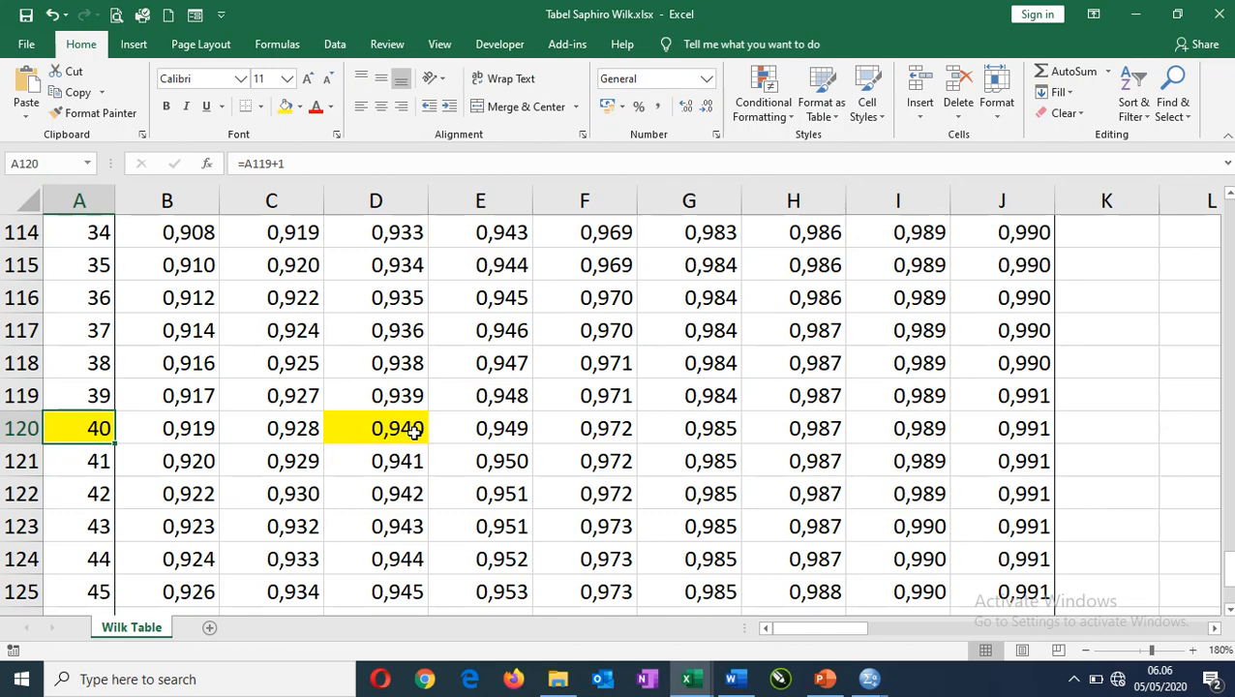
click(410, 434)
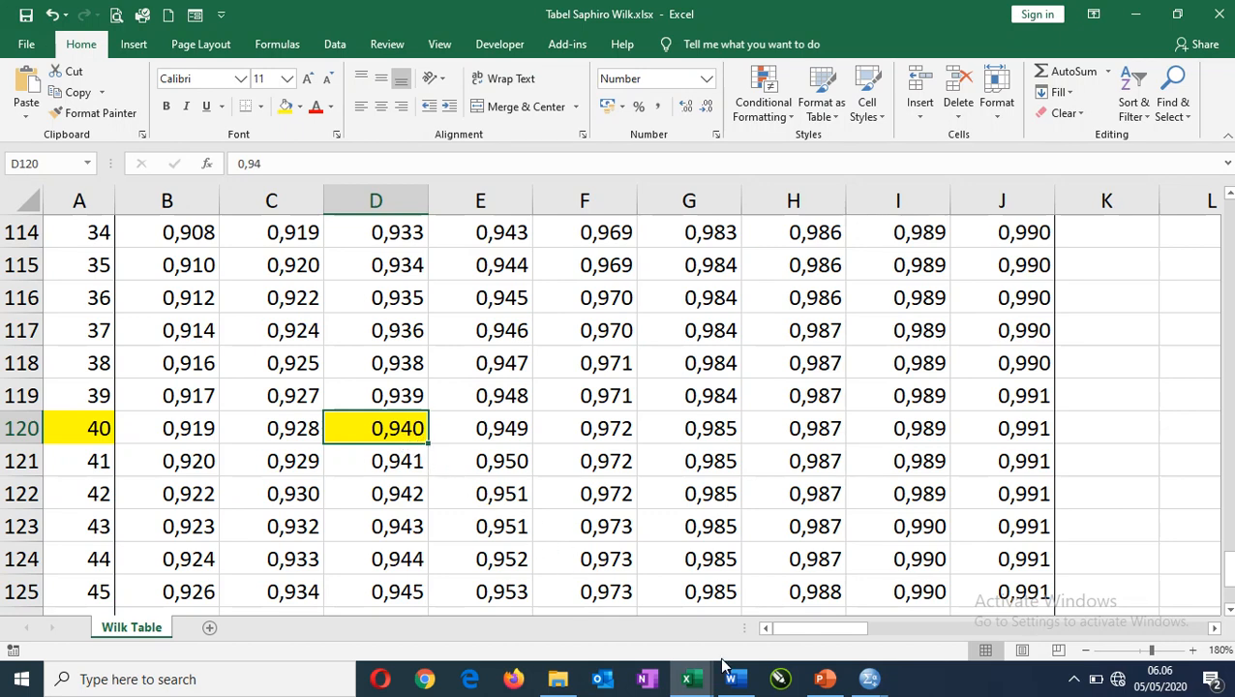
click(735, 680)
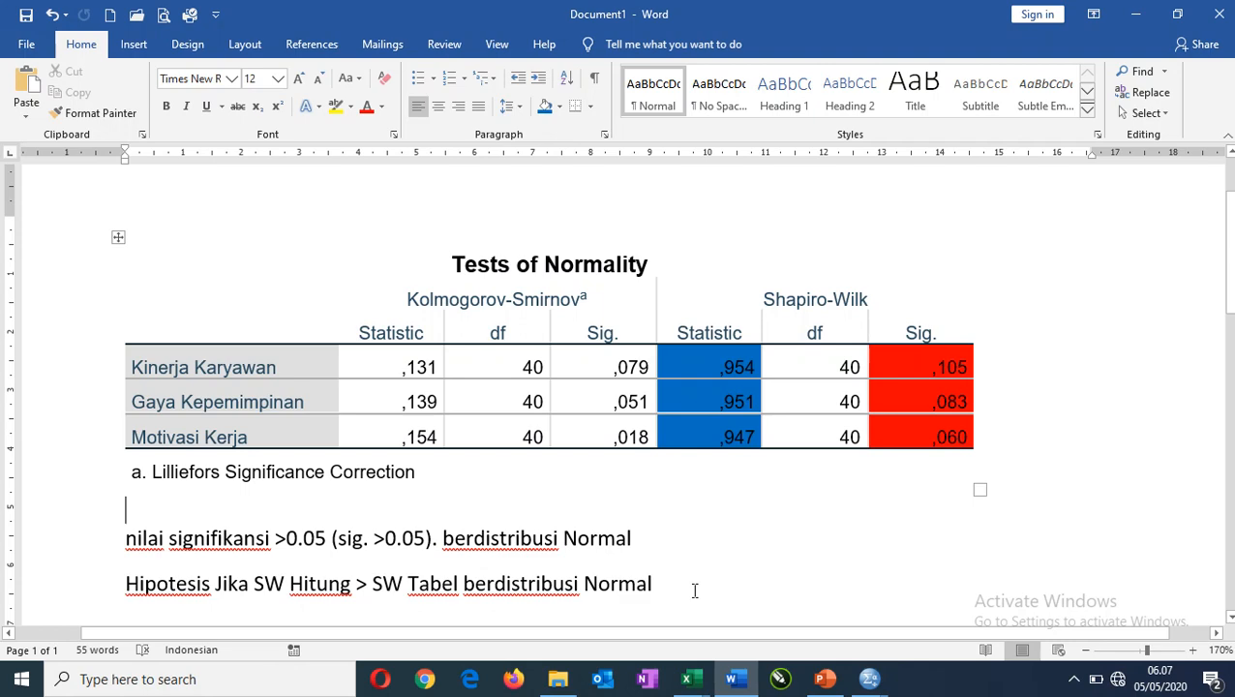
- Switch to the SPSS output and examine the histogram and stem-and-leaf plot of Kinerja Karyawan below the Tests of Normality table
mouse_move(868, 678)
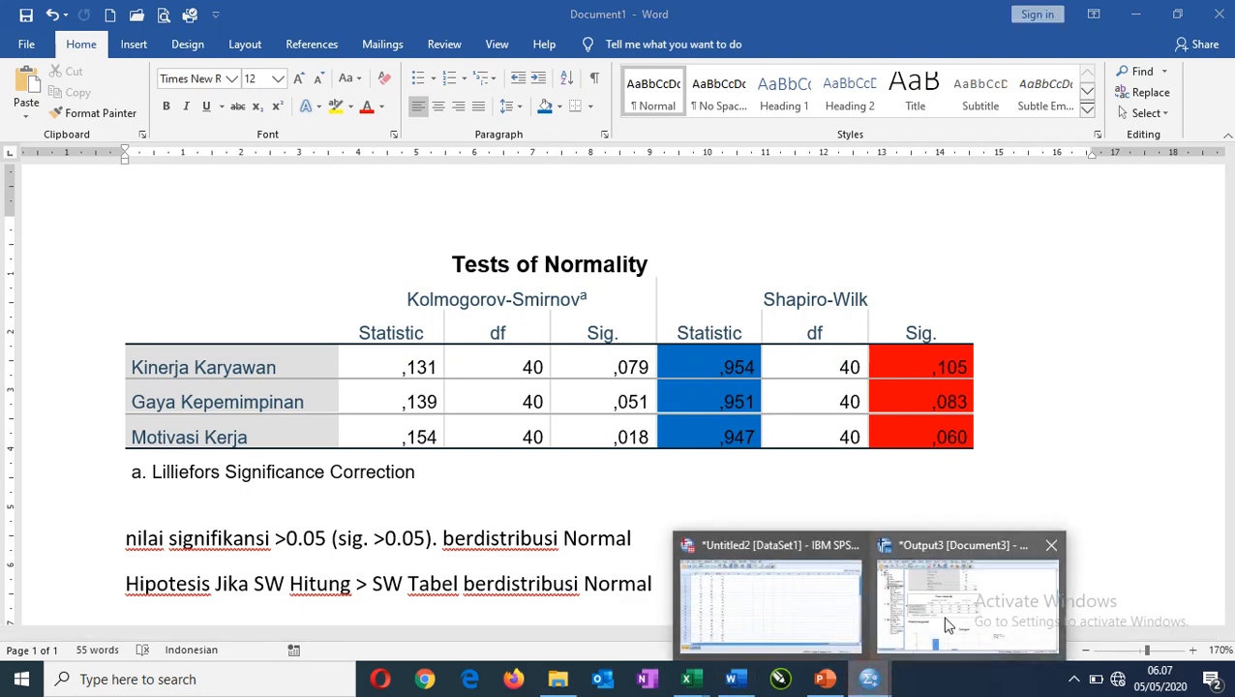
click(948, 624)
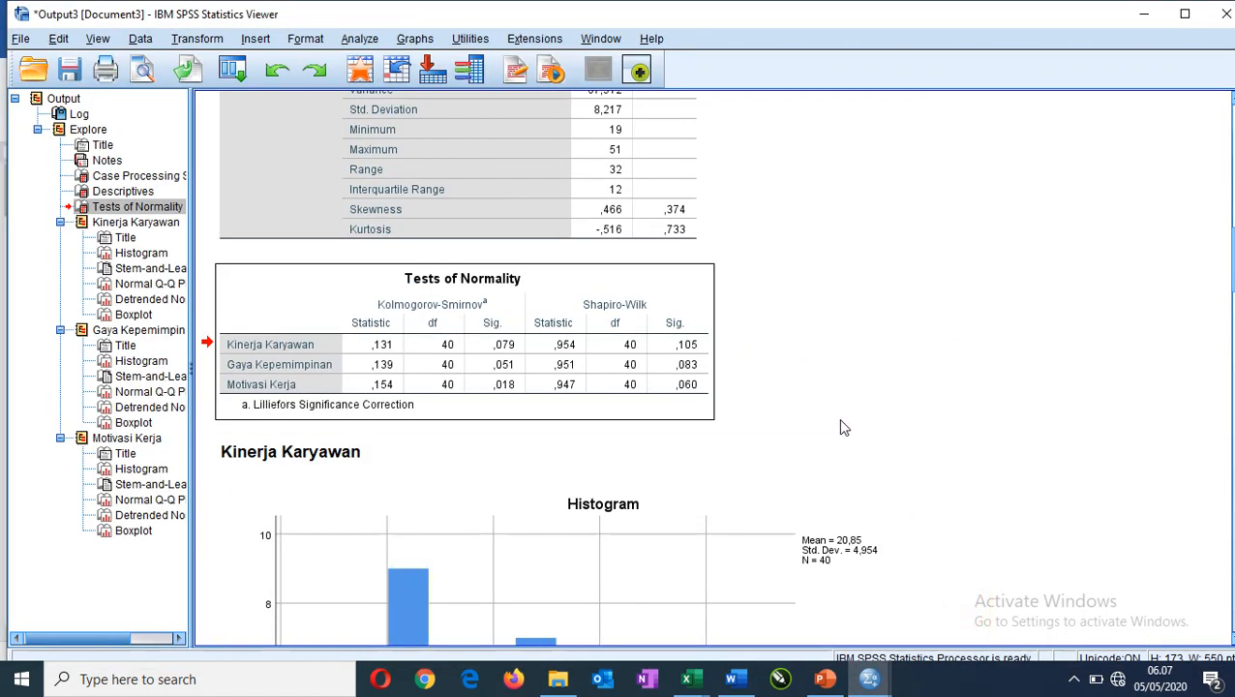
scroll(819, 435, down, 1)
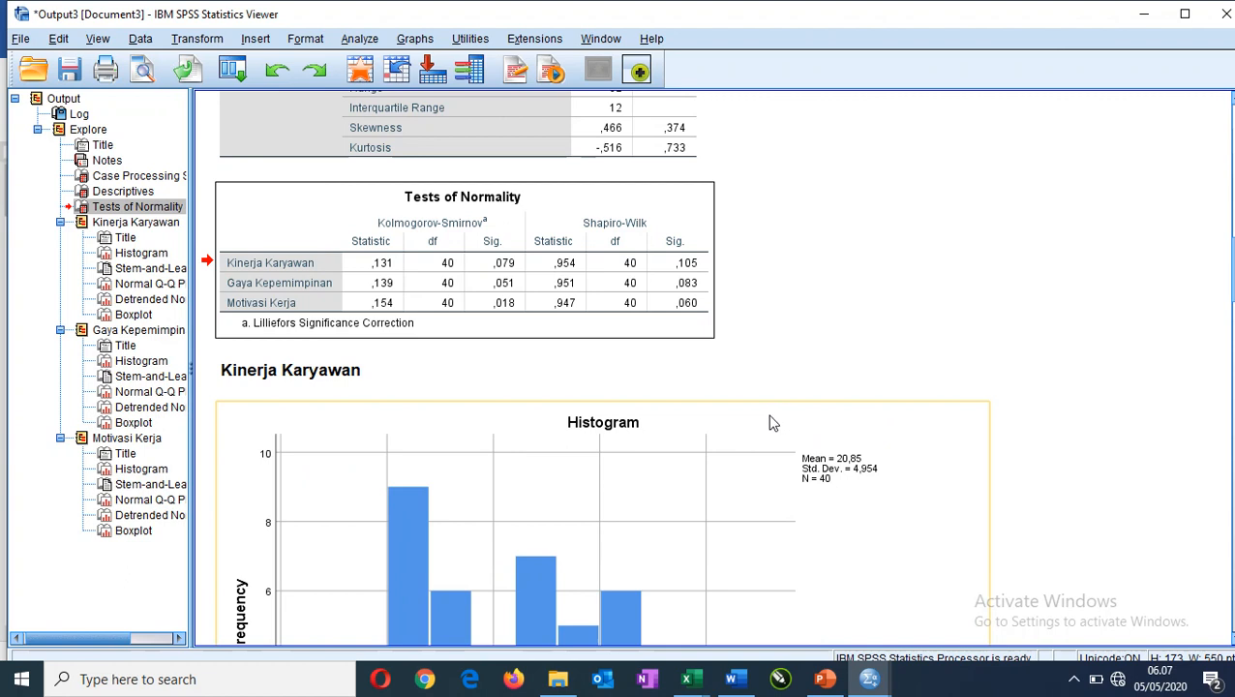
scroll(753, 416, down, 2)
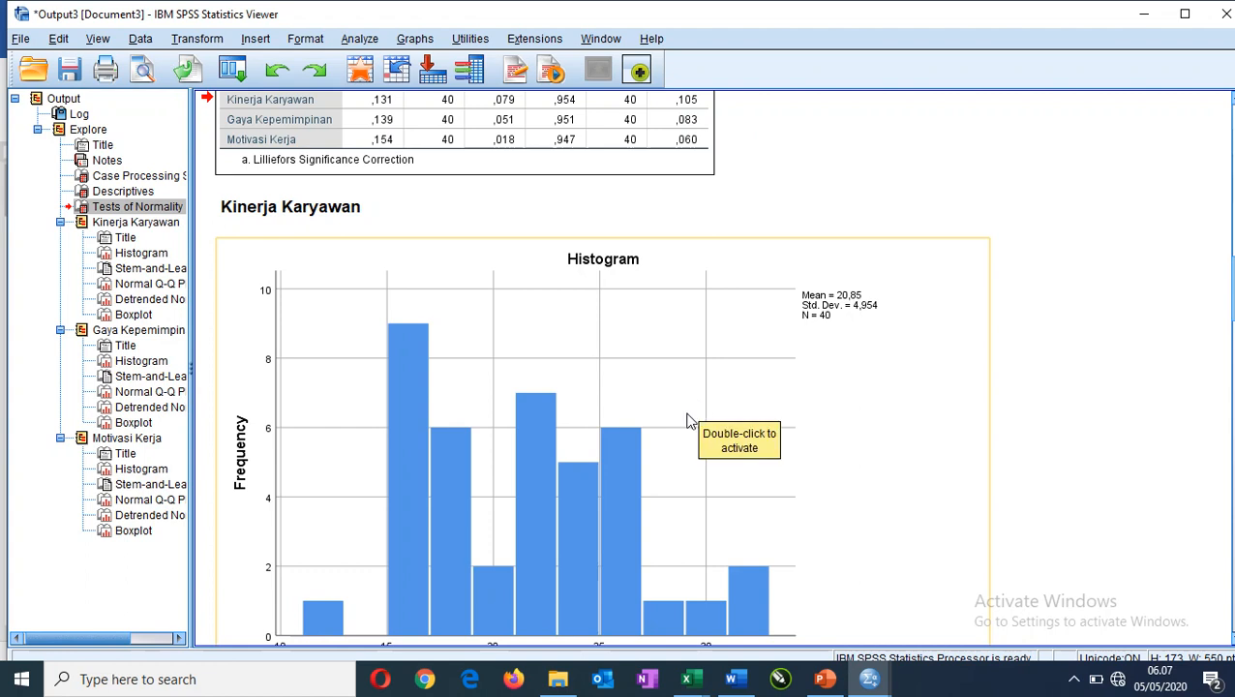
scroll(687, 421, down, 1)
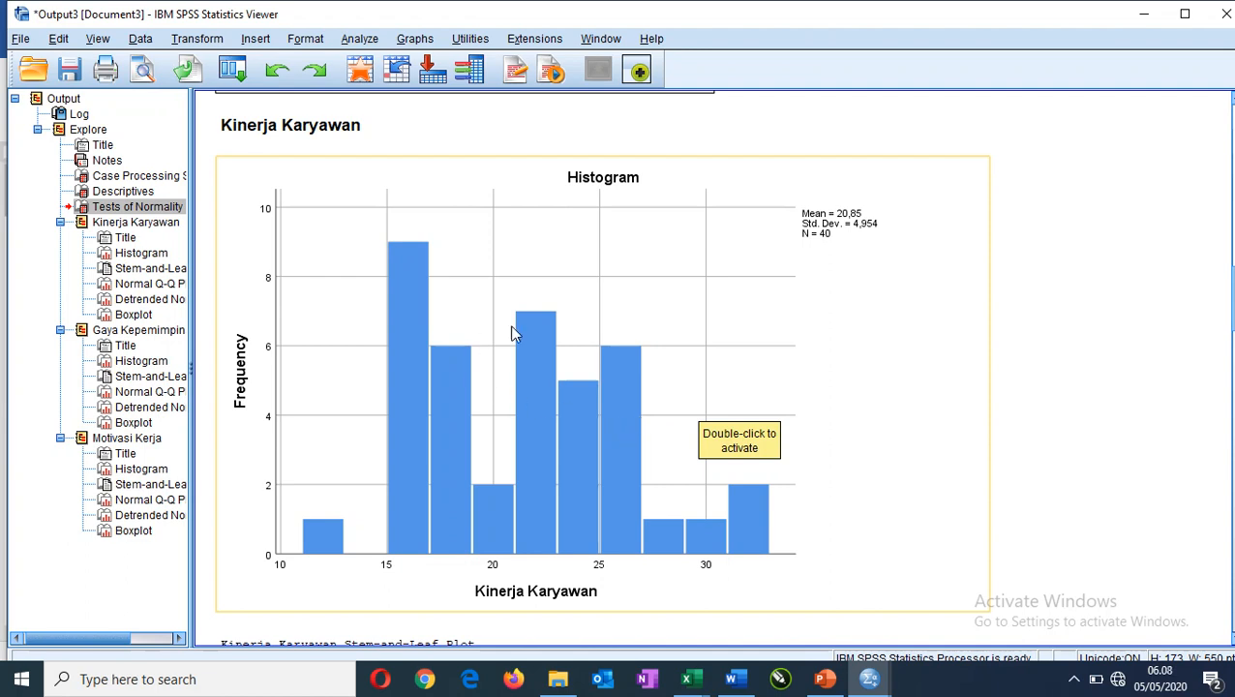
scroll(462, 376, down, 1)
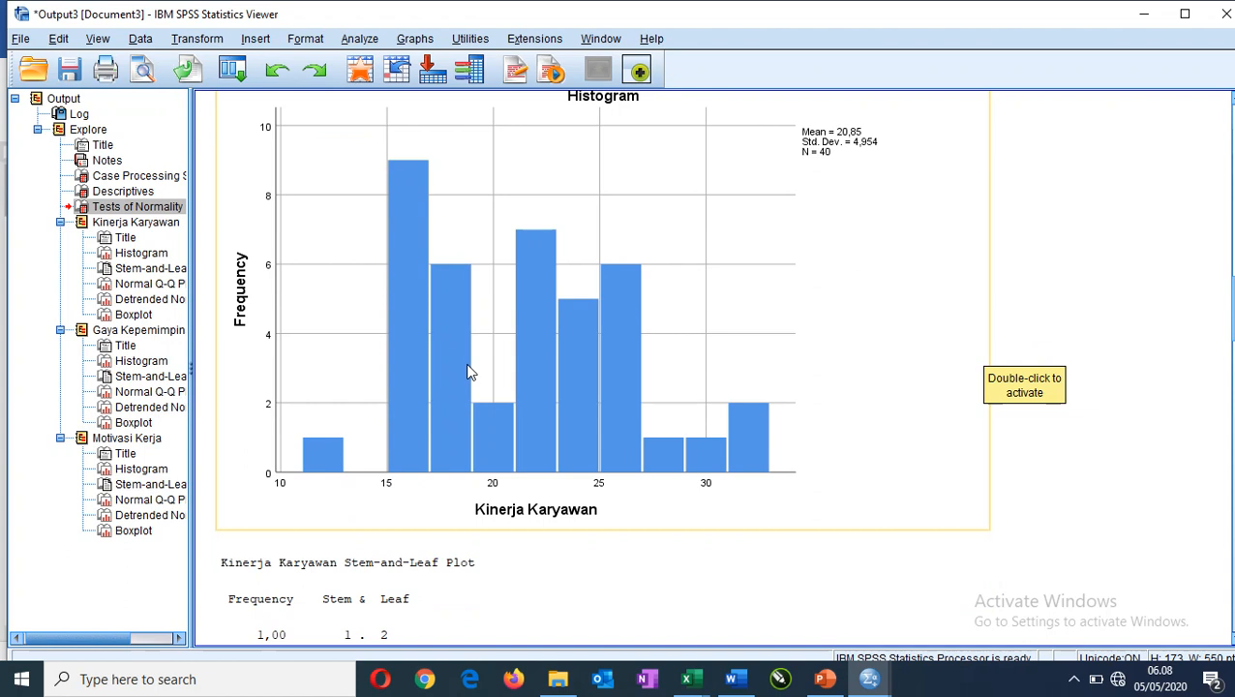
scroll(483, 380, down, 1)
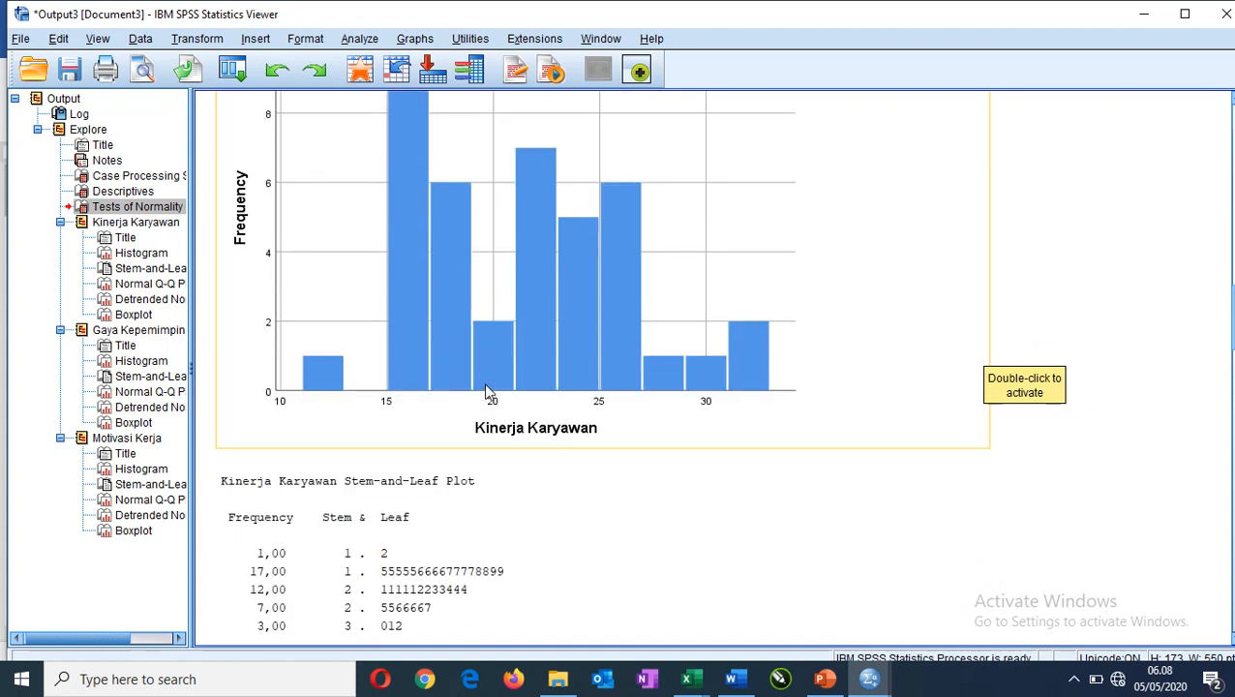
scroll(461, 426, down, 1)
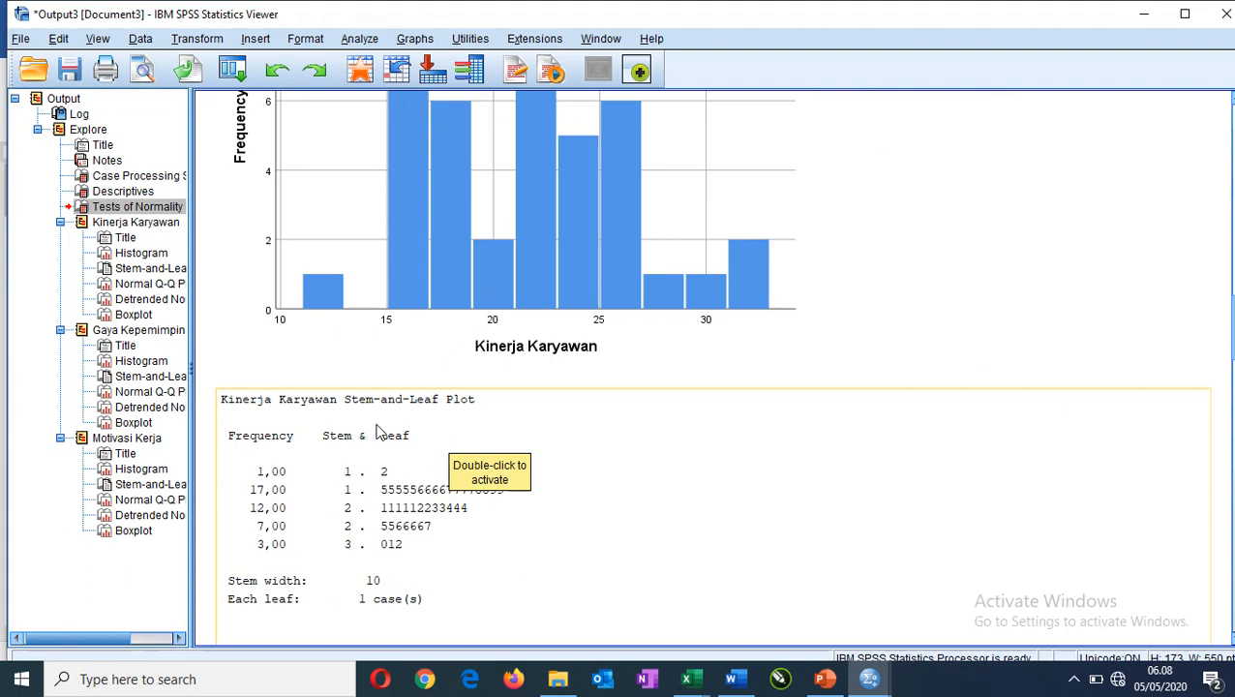
scroll(377, 432, down, 3)
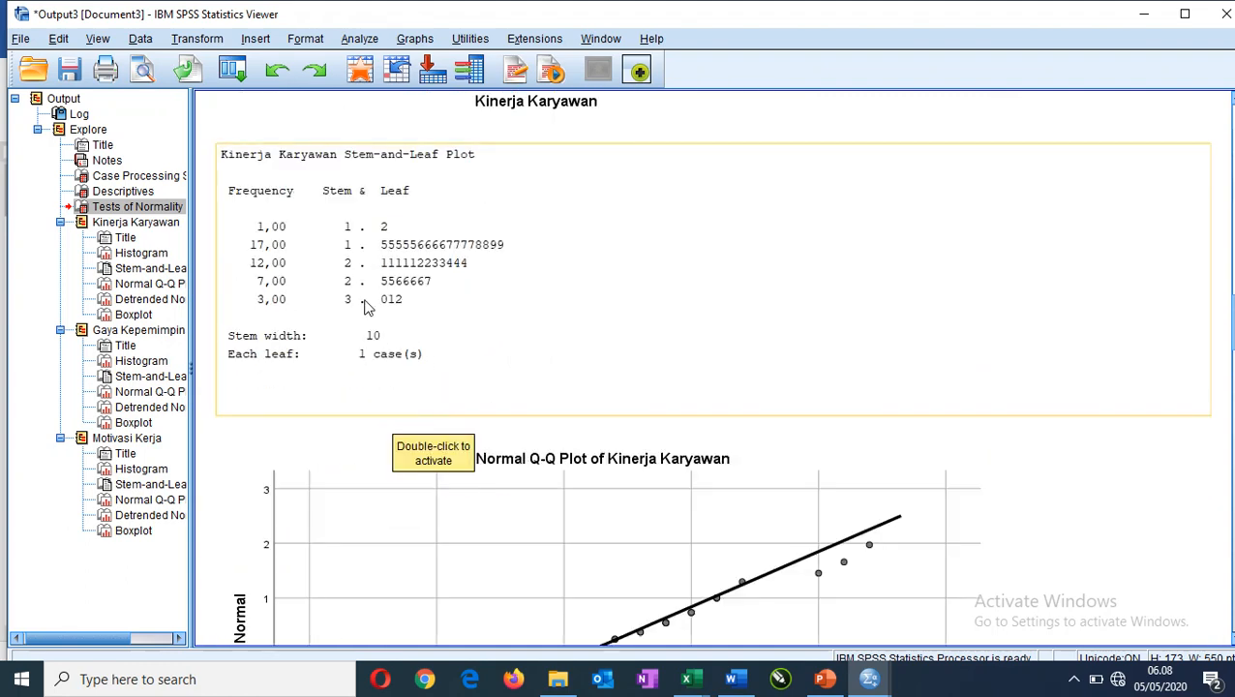
- Examine the Normal Q-Q plot, Detrended Normal Q-Q plot and boxplot of Kinerja Karyawan in the output
scroll(366, 305, down, 2)
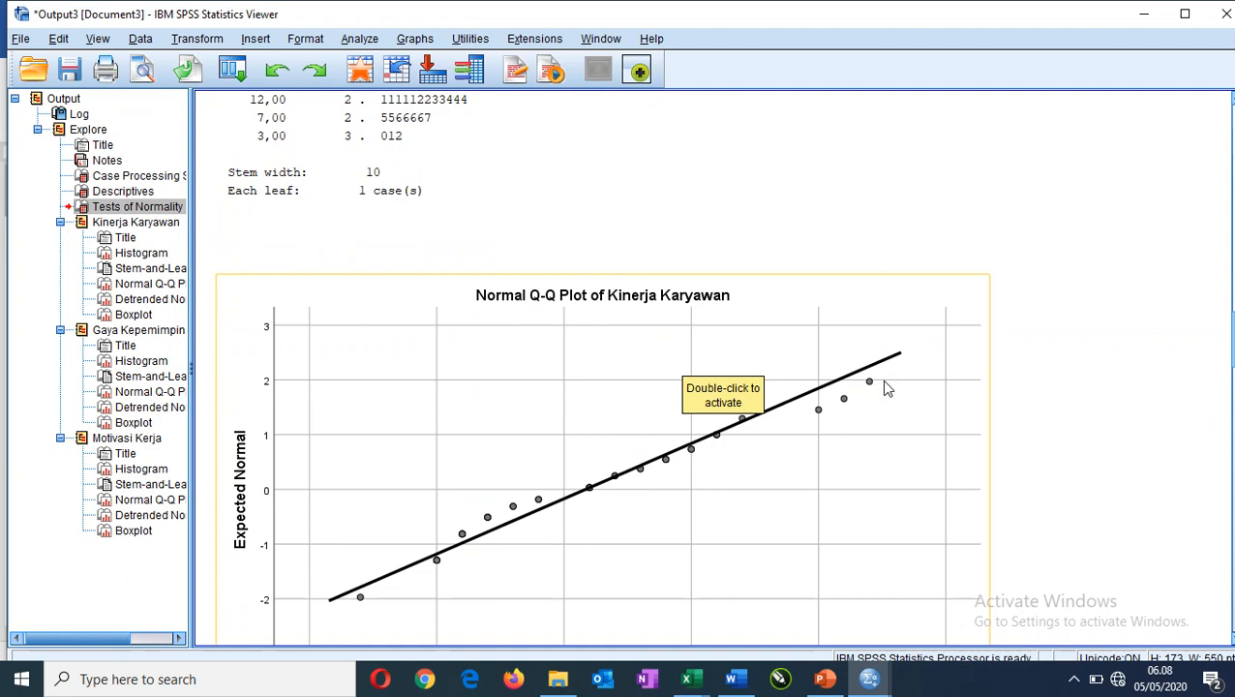
scroll(848, 403, down, 1)
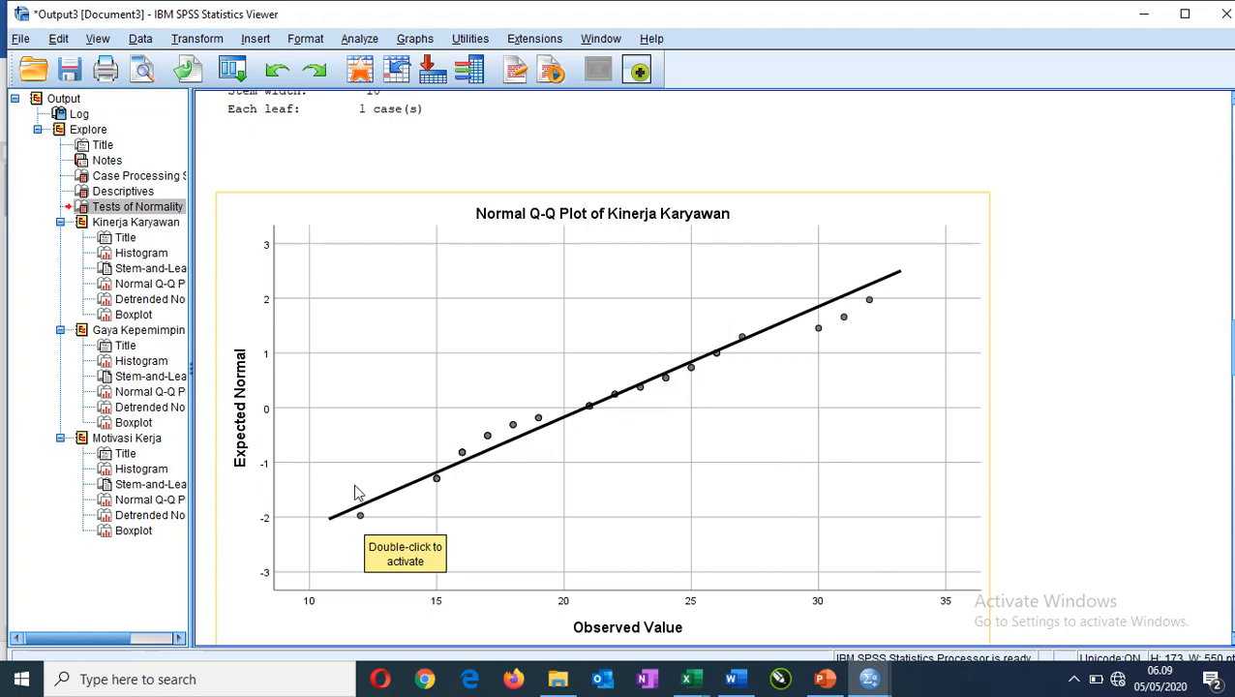
scroll(598, 463, down, 3)
scroll(600, 436, up, 3)
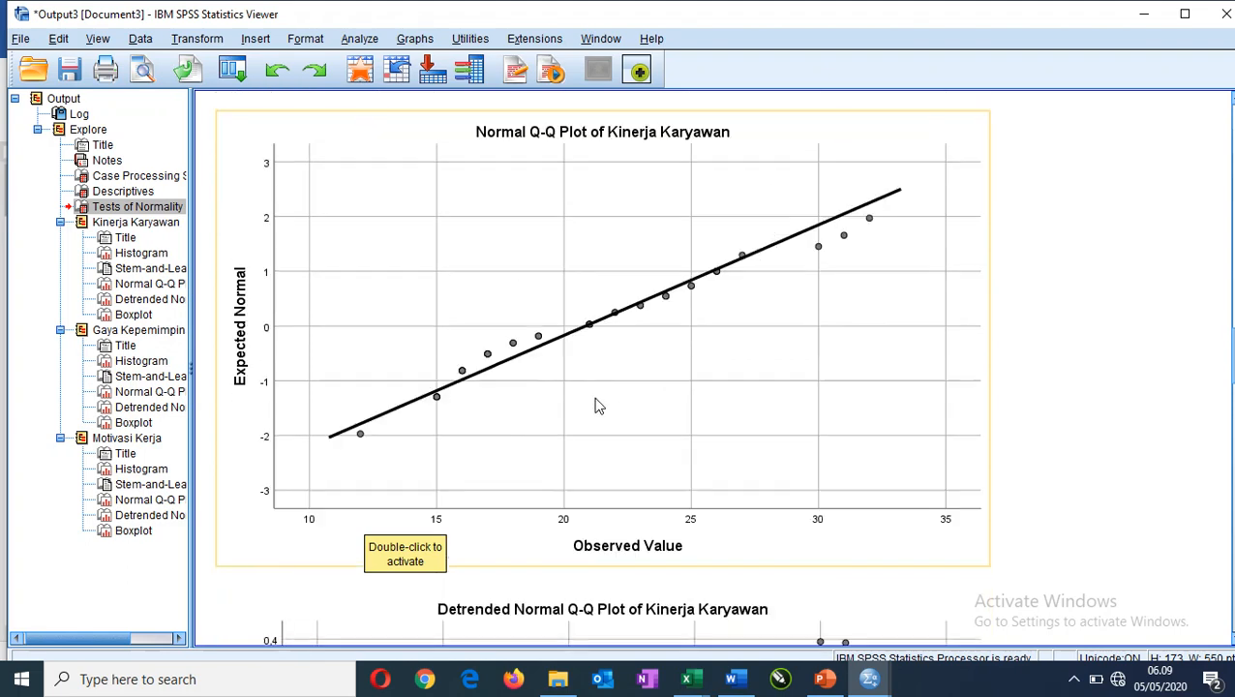
scroll(614, 349, down, 6)
scroll(627, 382, down, 13)
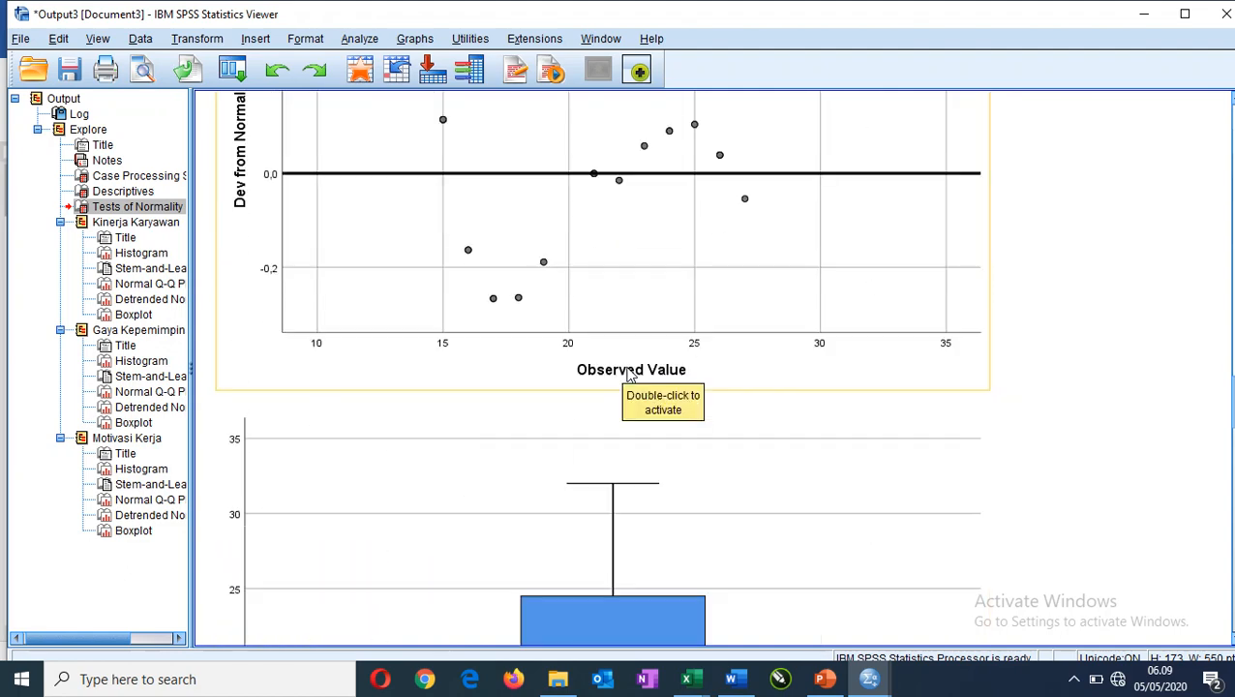
scroll(624, 385, up, 9)
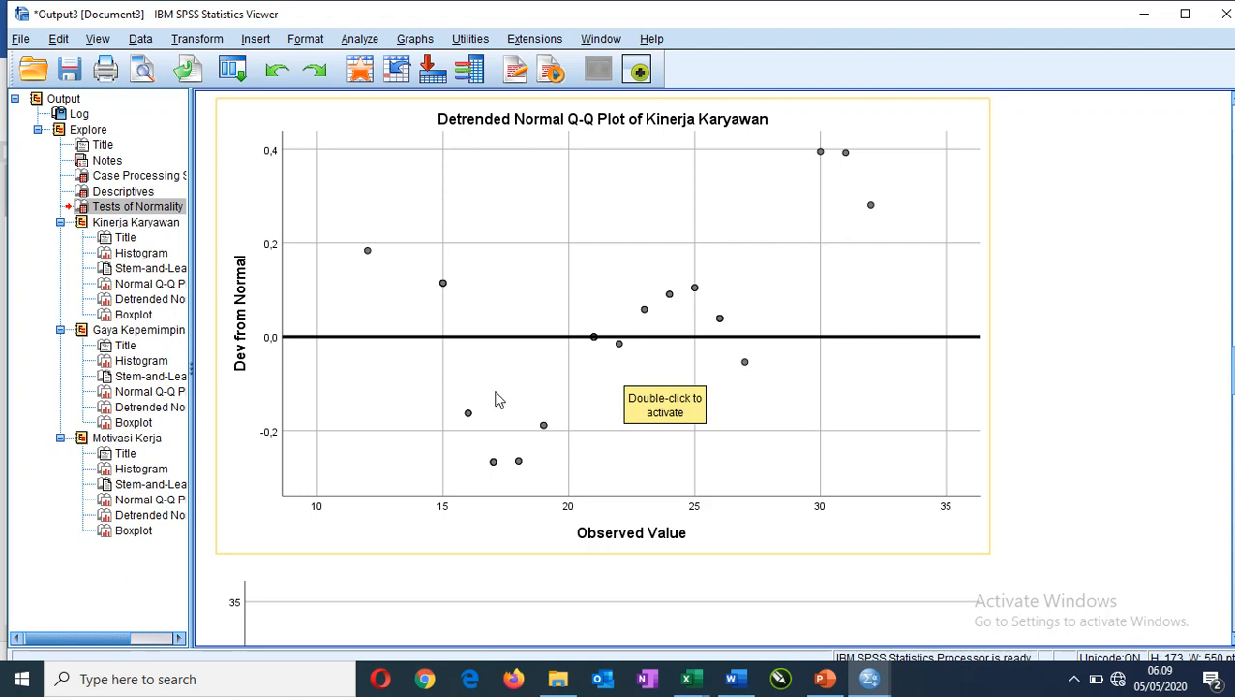
scroll(571, 406, down, 5)
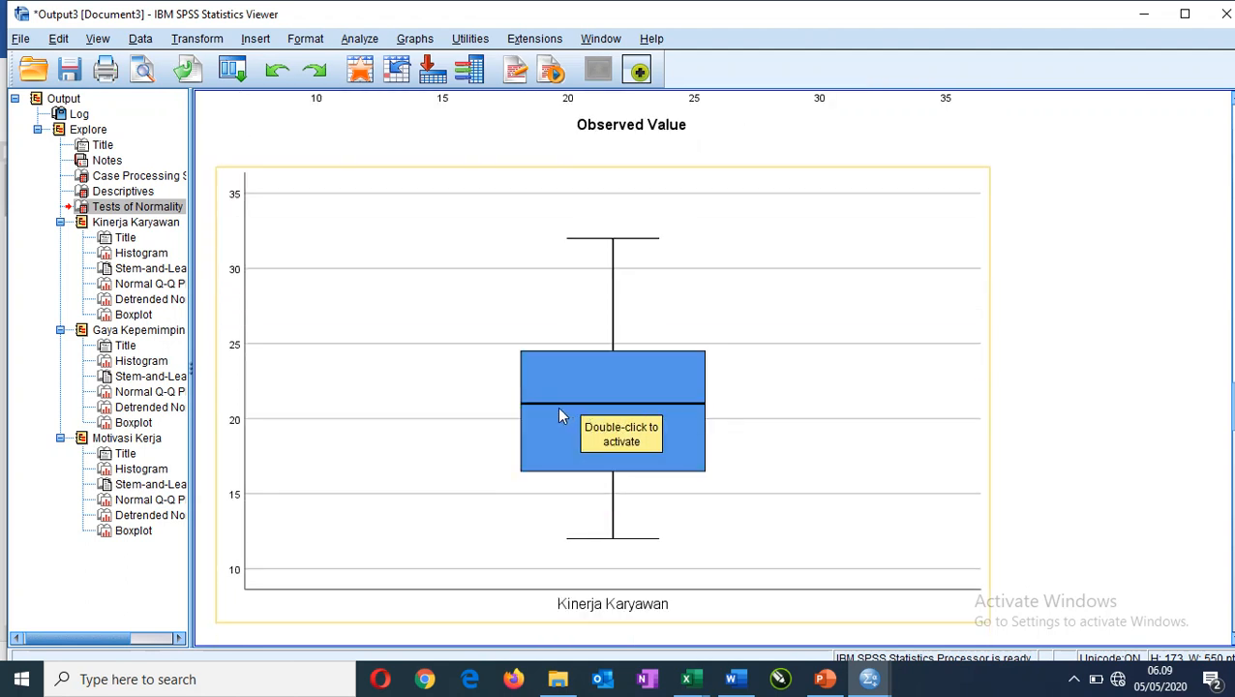
- Examine the normal and detrended Q-Q plots of Gaya Kepemimpinan and Motivasi Kerja in the output
scroll(559, 416, down, 15)
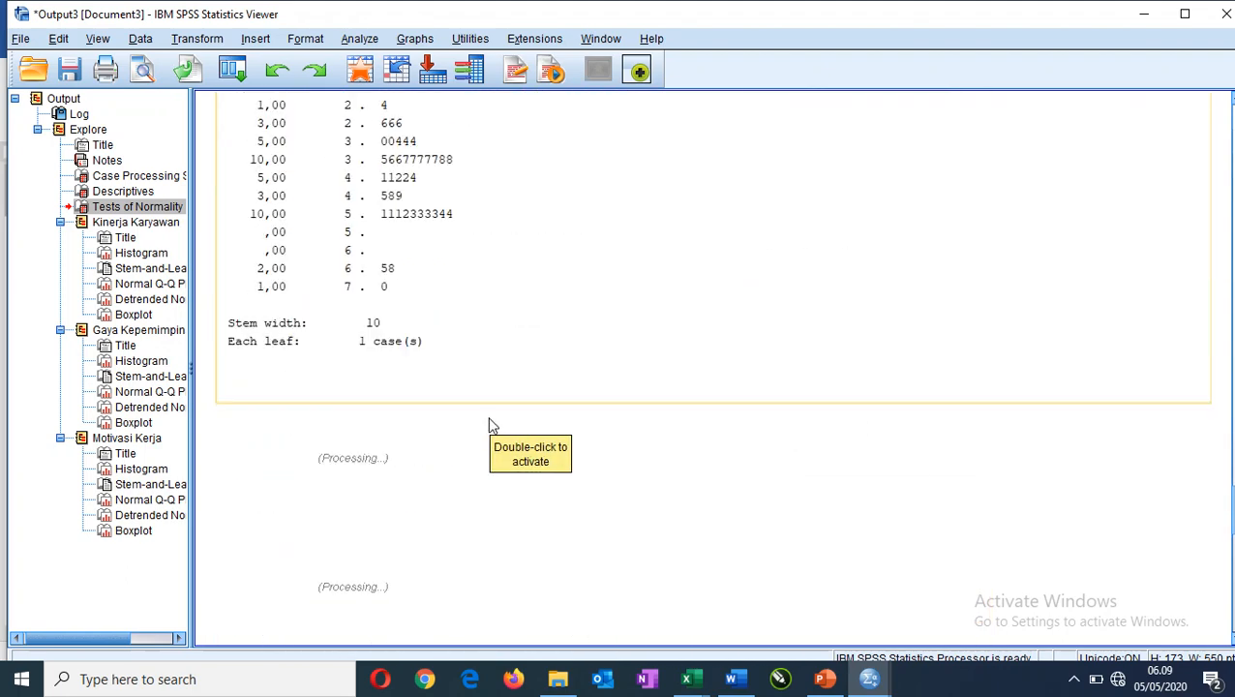
scroll(491, 426, down, 4)
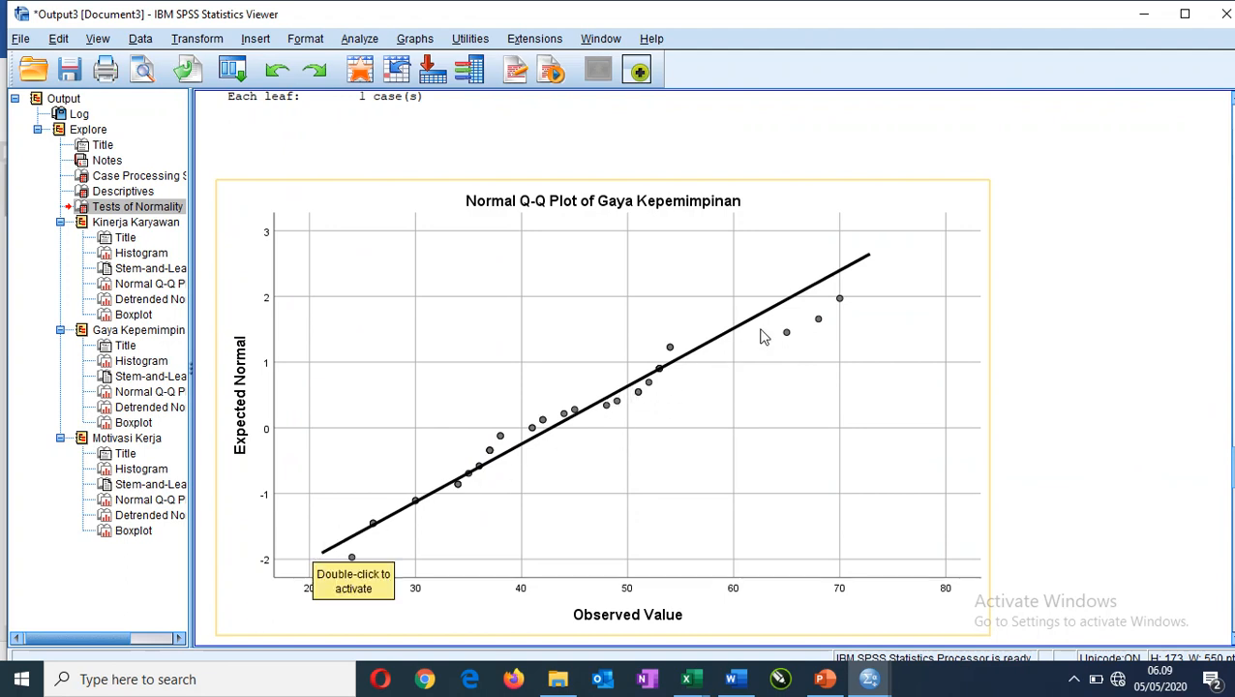
scroll(832, 444, down, 10)
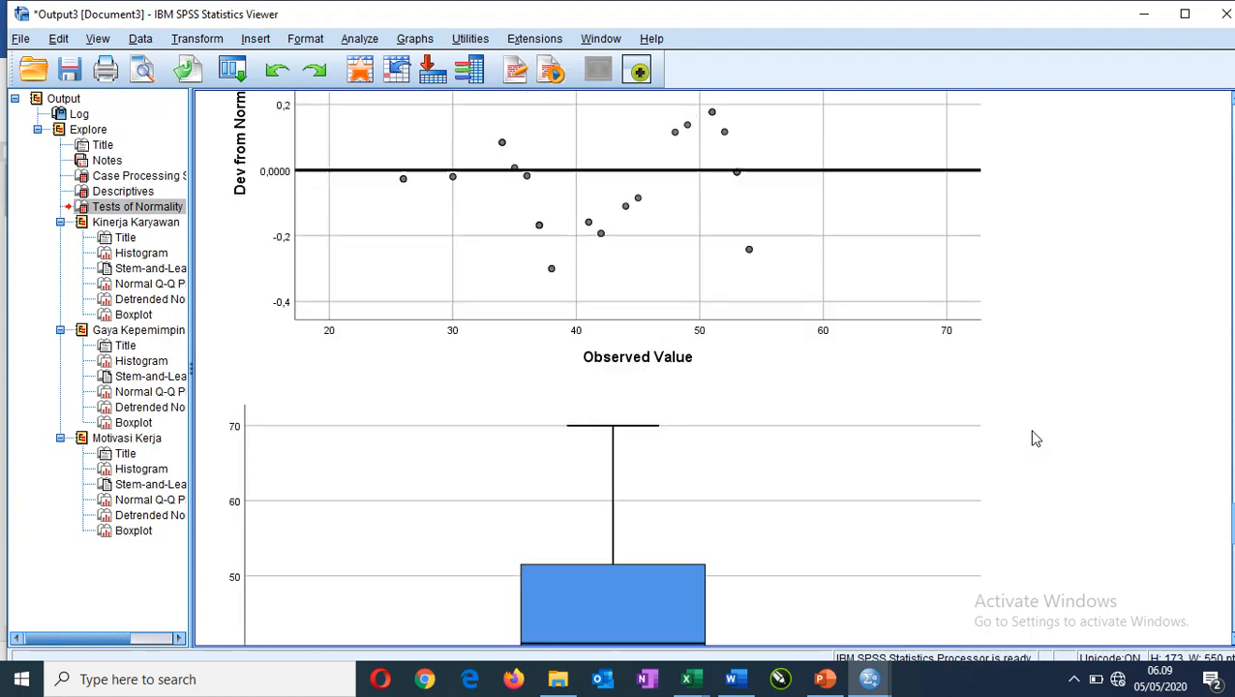
scroll(1034, 437, down, 15)
scroll(957, 459, down, 5)
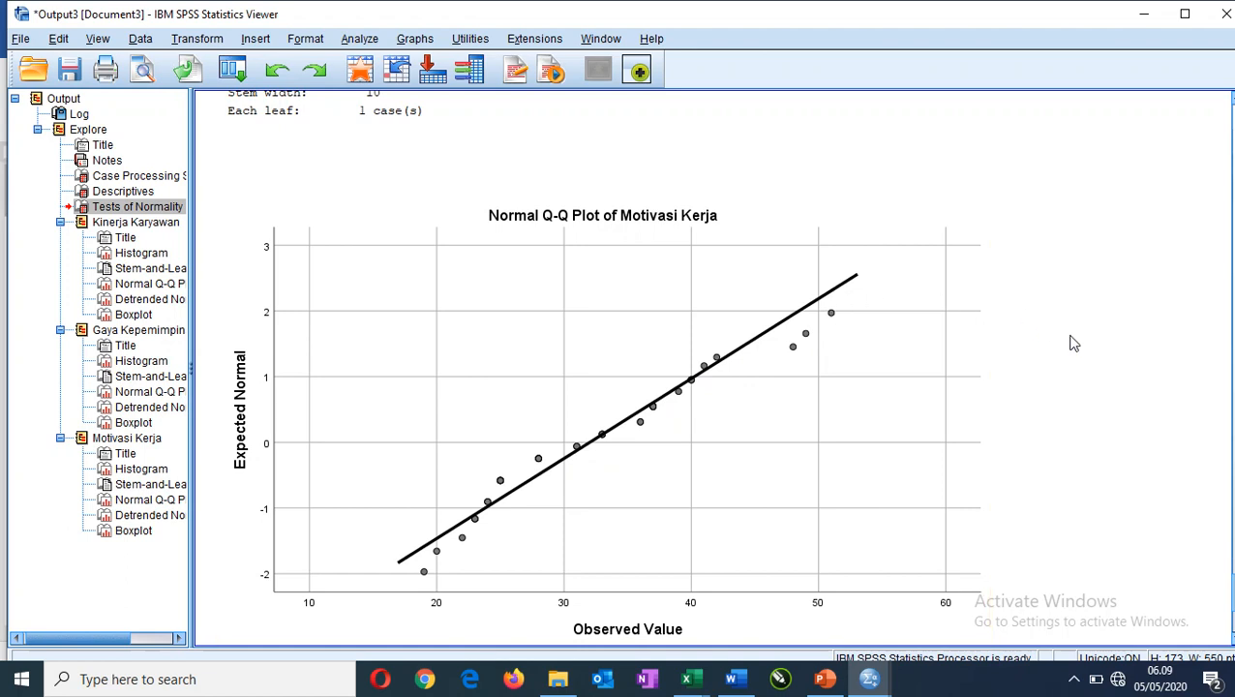
scroll(1064, 349, down, 5)
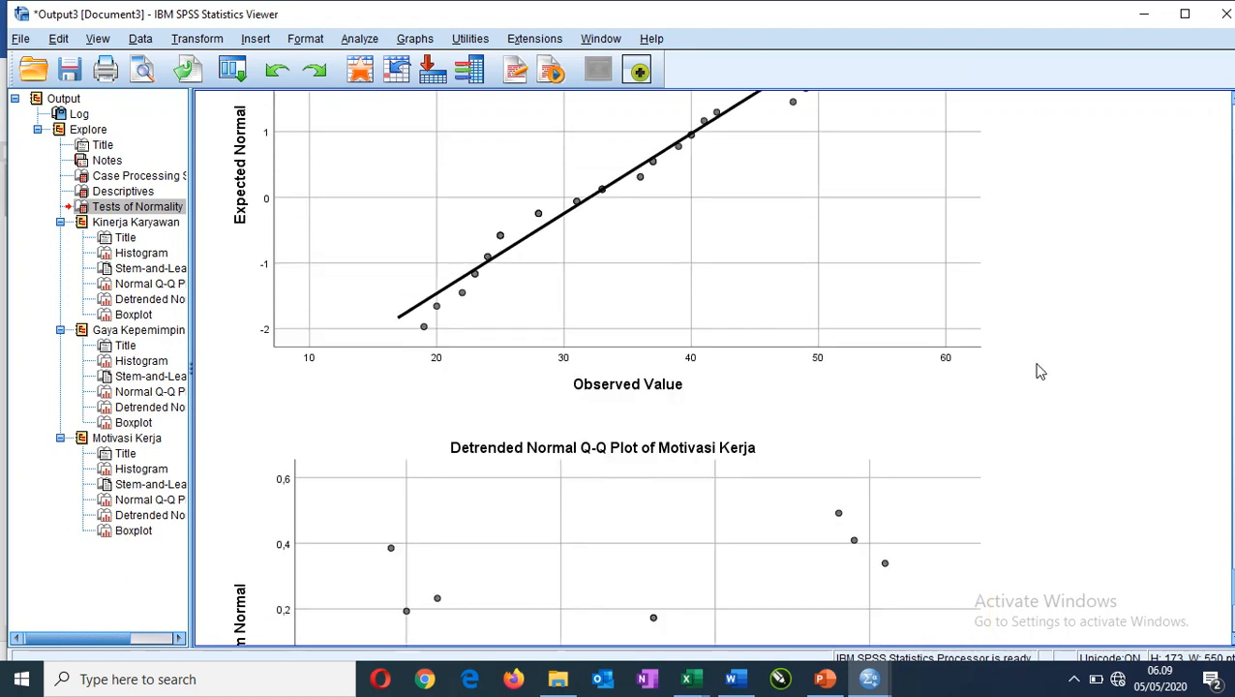
- Switch to the PowerPoint presentation 2 uji normalitas dengan SPSS Saphiro Wilk.pptx and start the slide show from the title slide
mouse_move(875, 685)
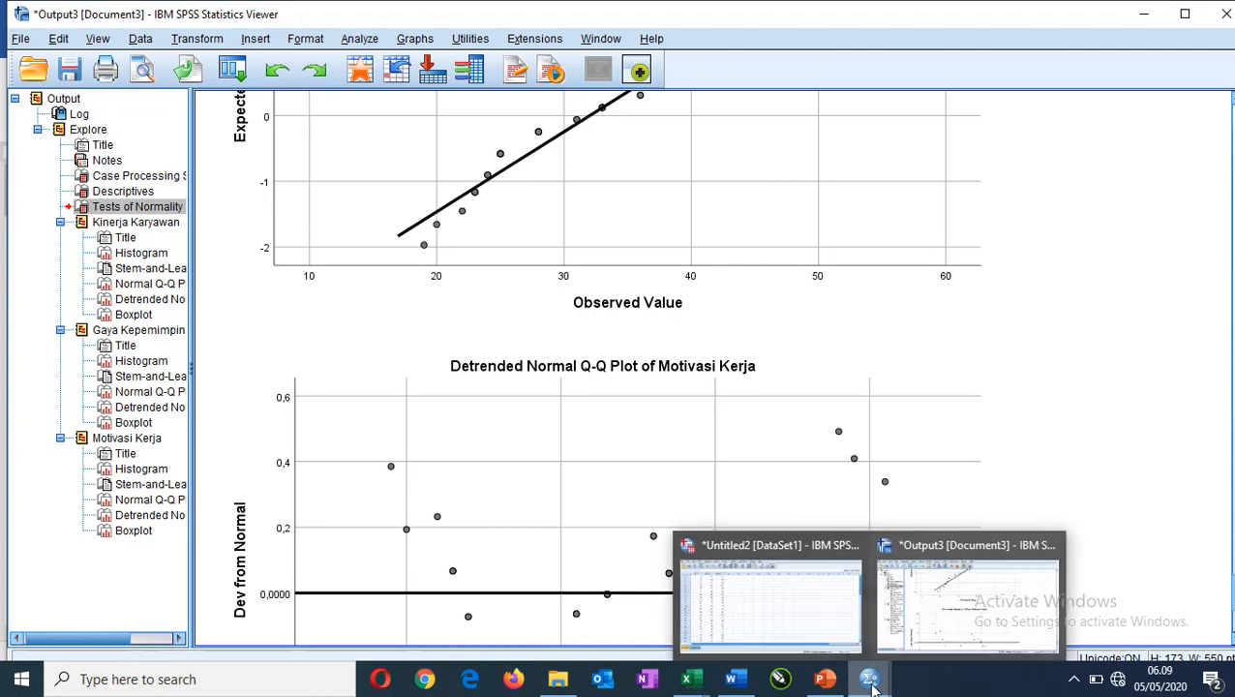
click(825, 681)
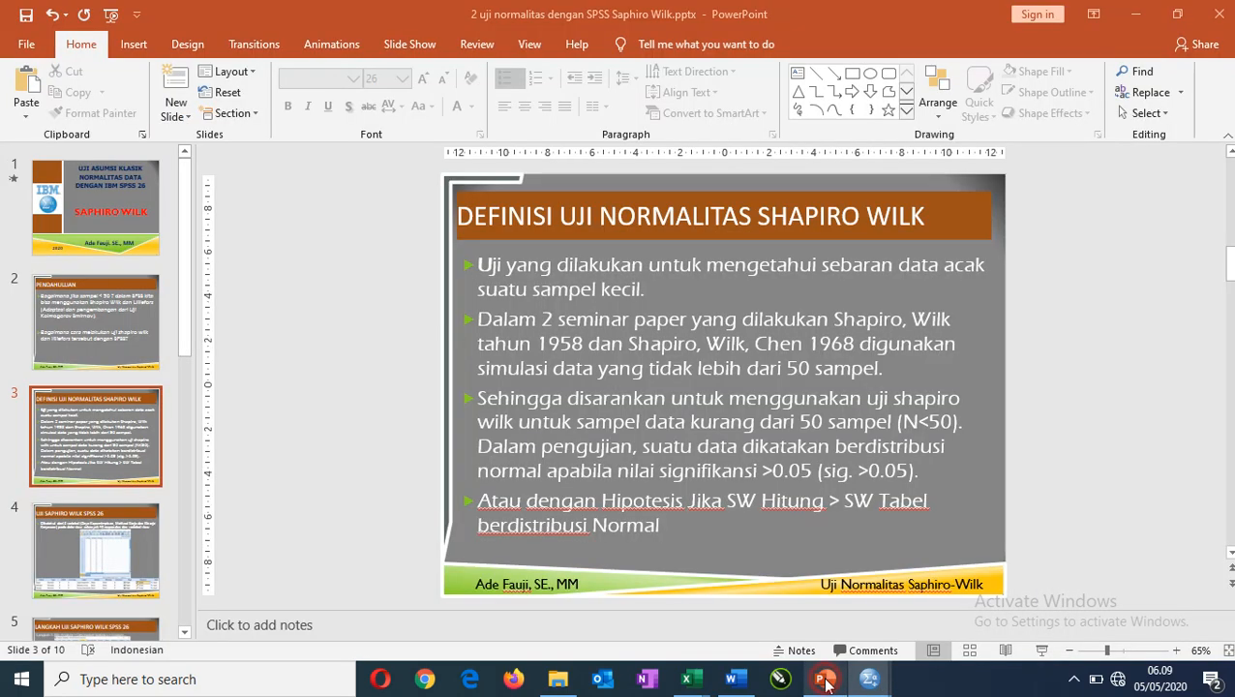
scroll(1059, 468, up, 2)
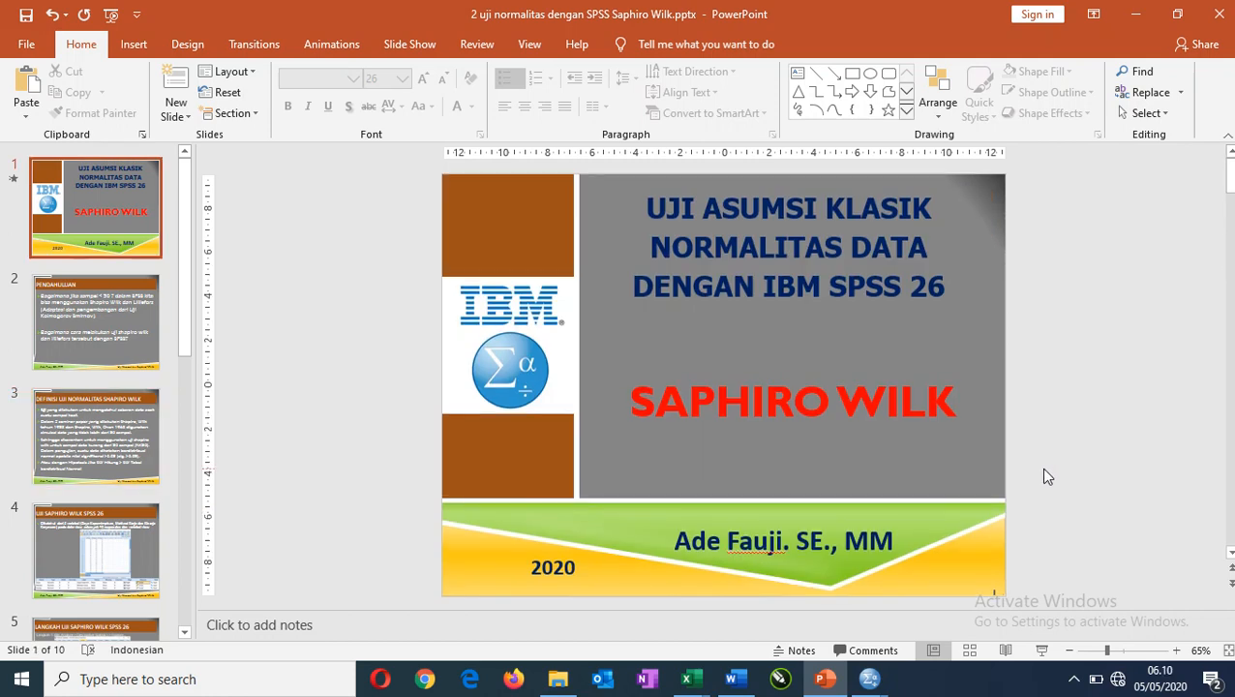
click(1041, 649)
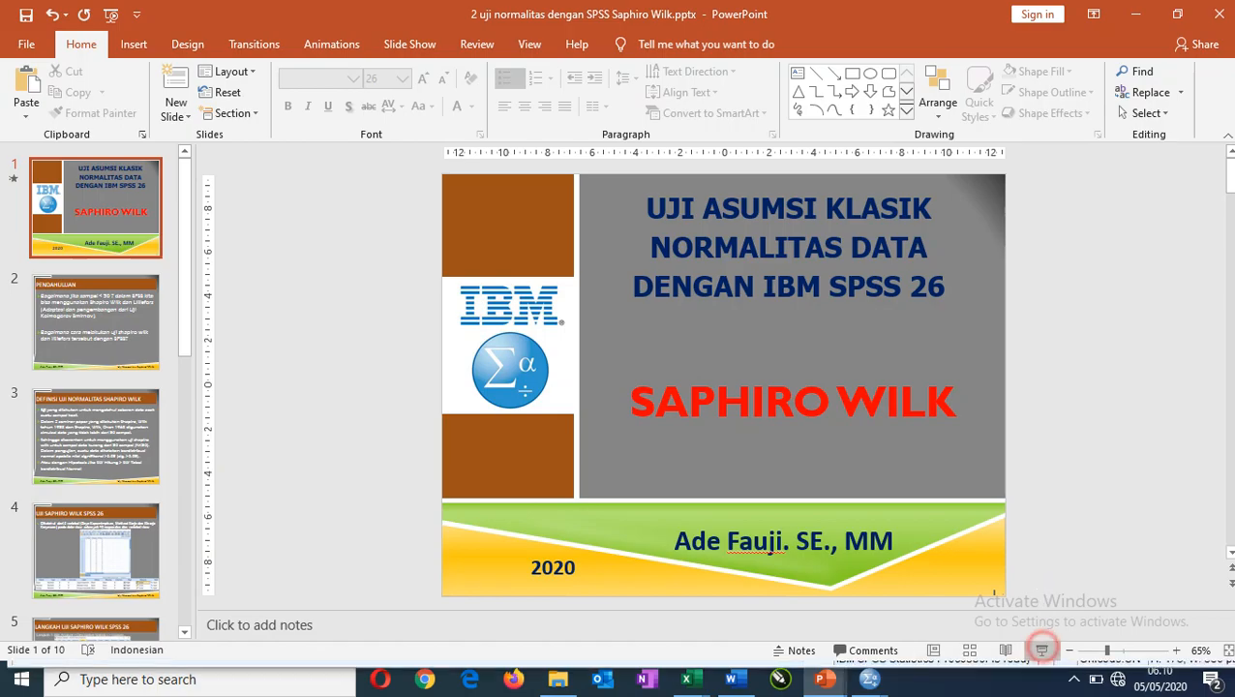